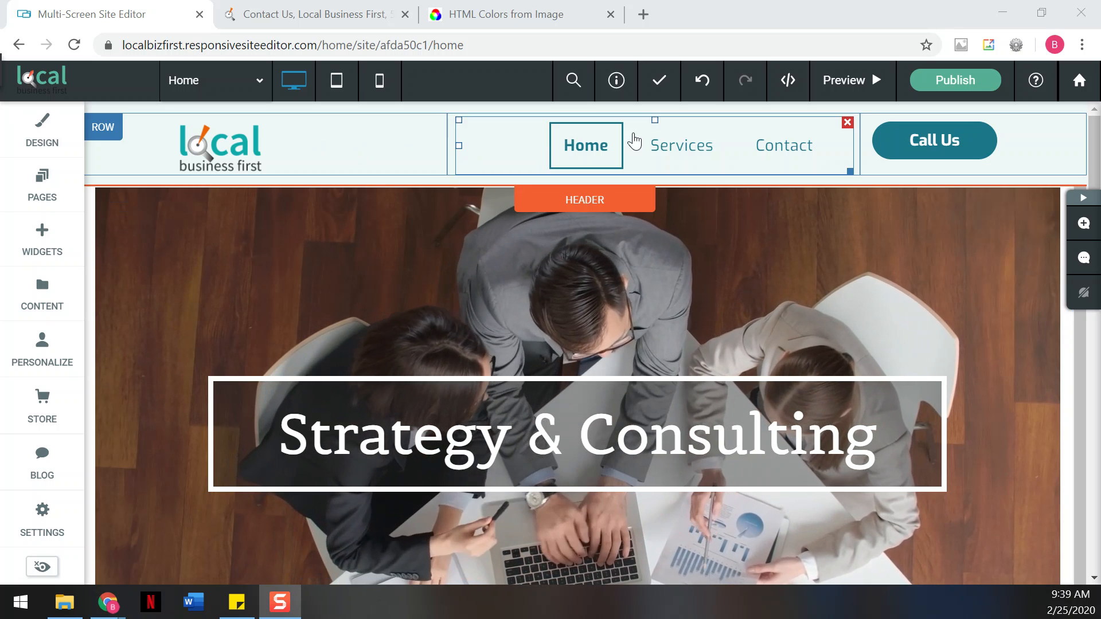
- Scroll down the home page to reach the footer with social icons, address and newsletter signup
scroll(165, 315, "down", 5)
scroll(164, 315, "down", 12)
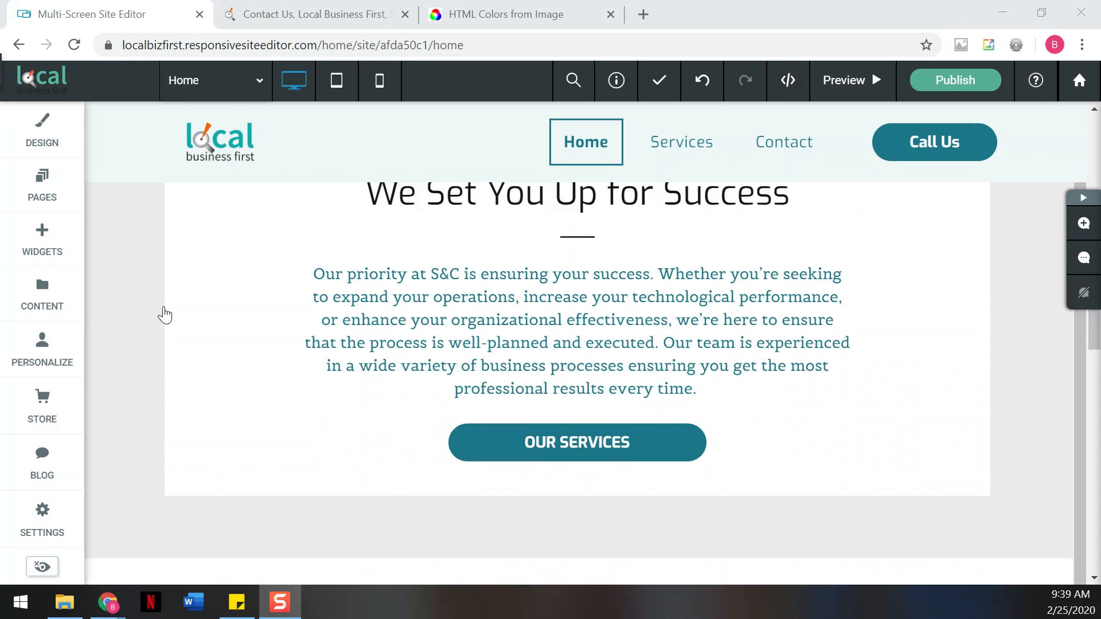
scroll(148, 272, "down", 9)
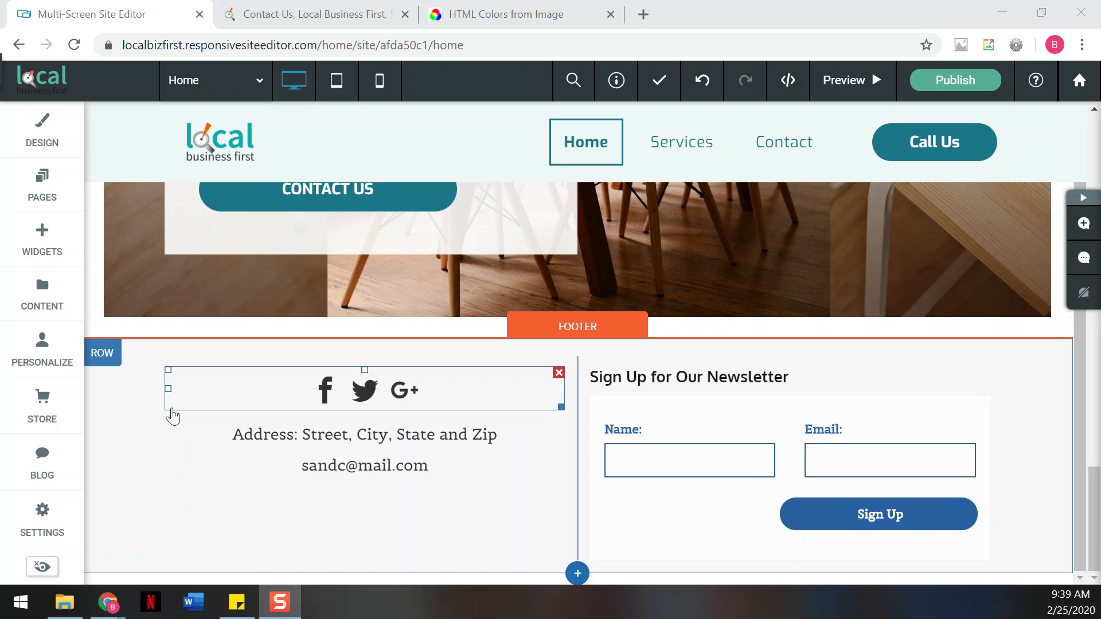
- Bring up the footer row's Row Design background Color Picker, currently at #f7f7f7
left_click(197, 471)
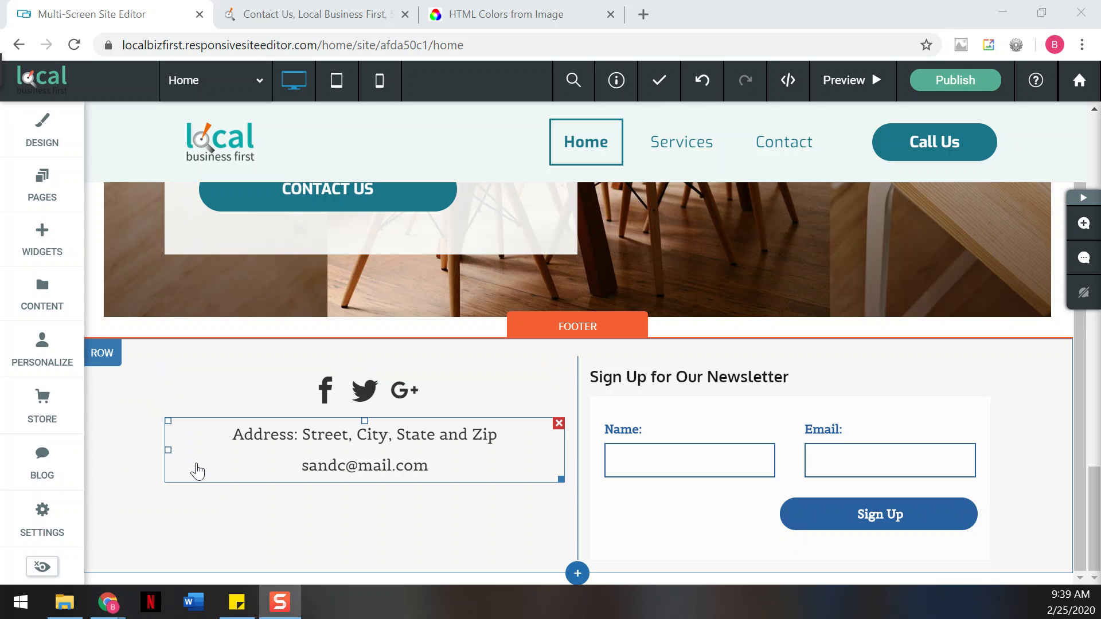
left_click(118, 432)
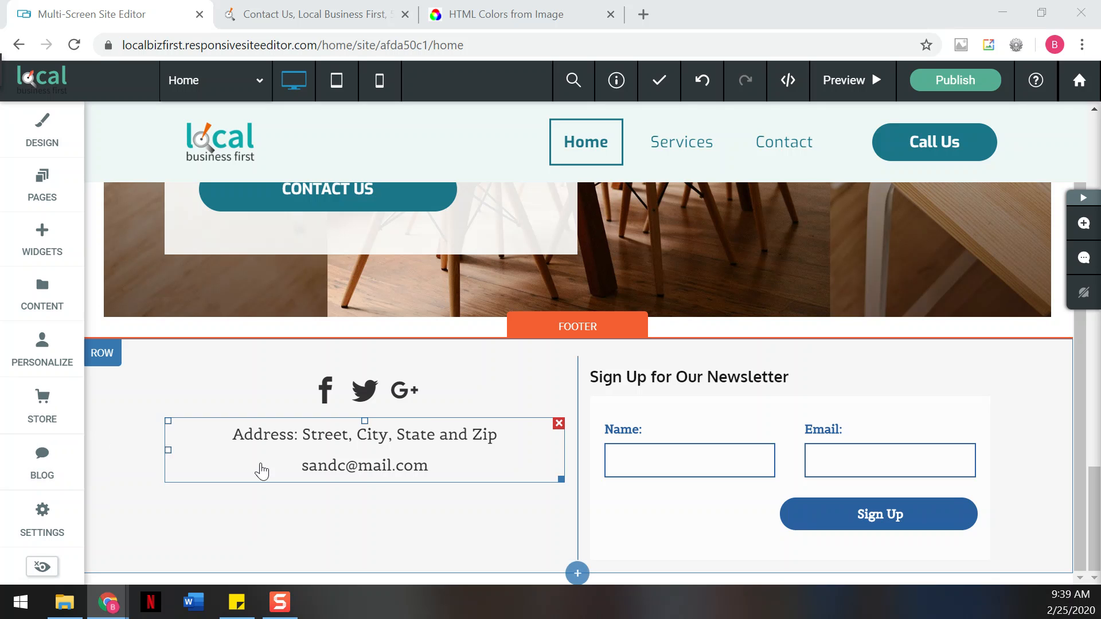
left_click(113, 355)
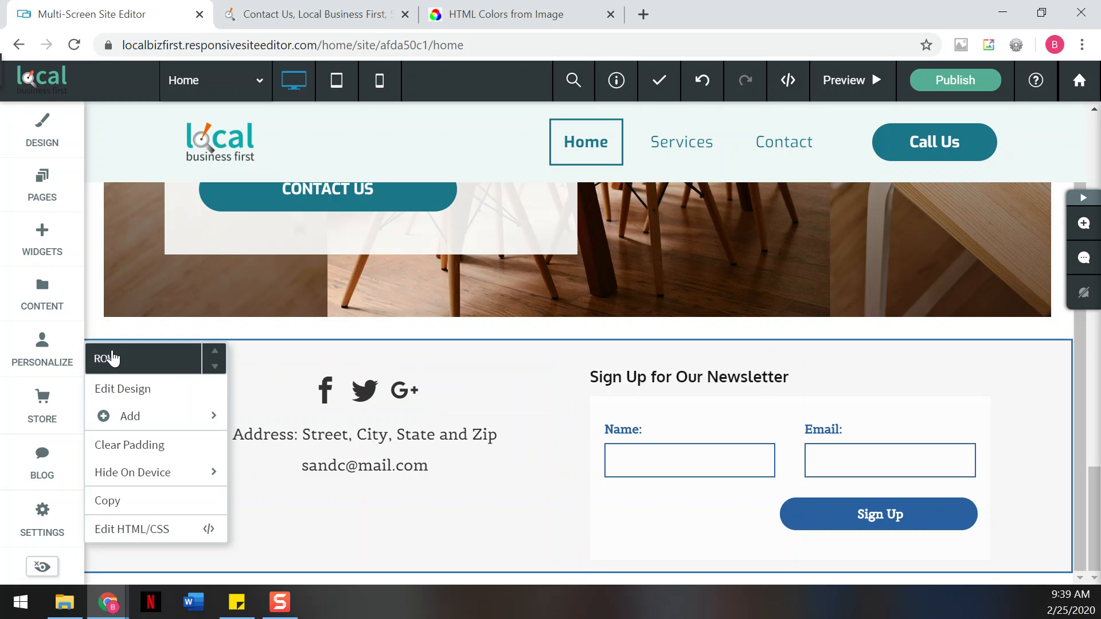
left_click(106, 389)
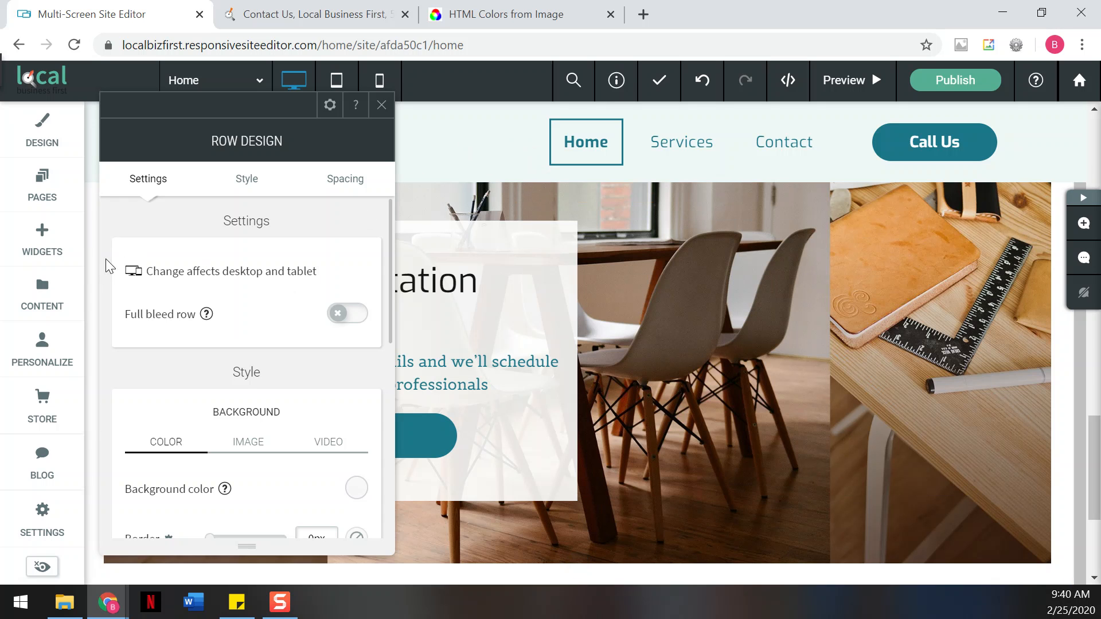
scroll(105, 259, "down", 2)
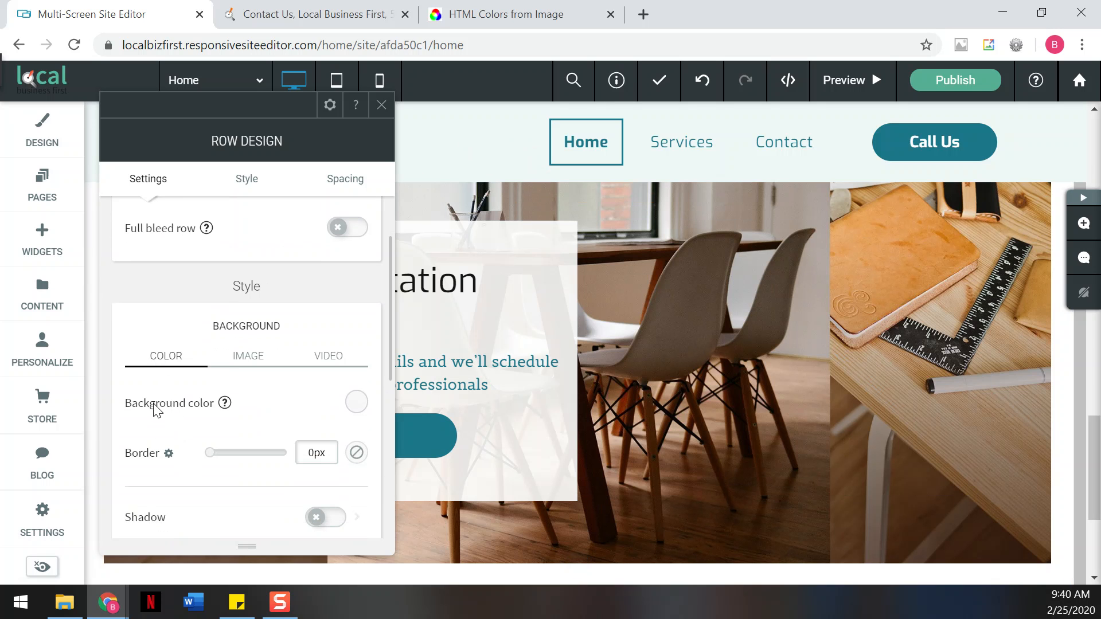
left_click(355, 404)
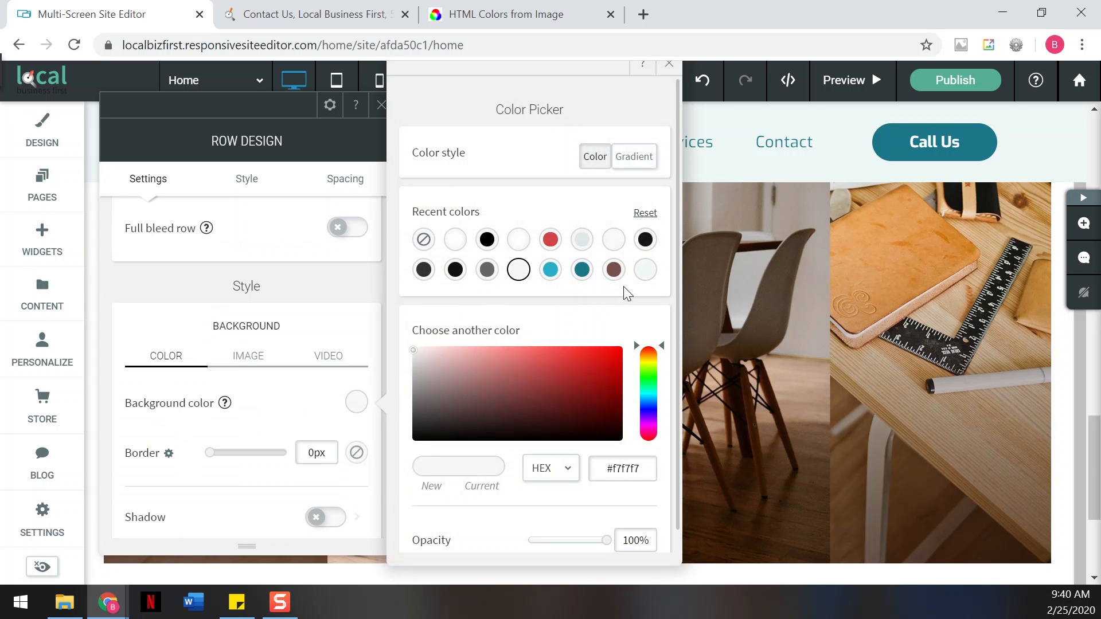
- Set the footer row background to #f0f7f7, confirmed against the live site's colour, and close the picker
left_click(646, 271)
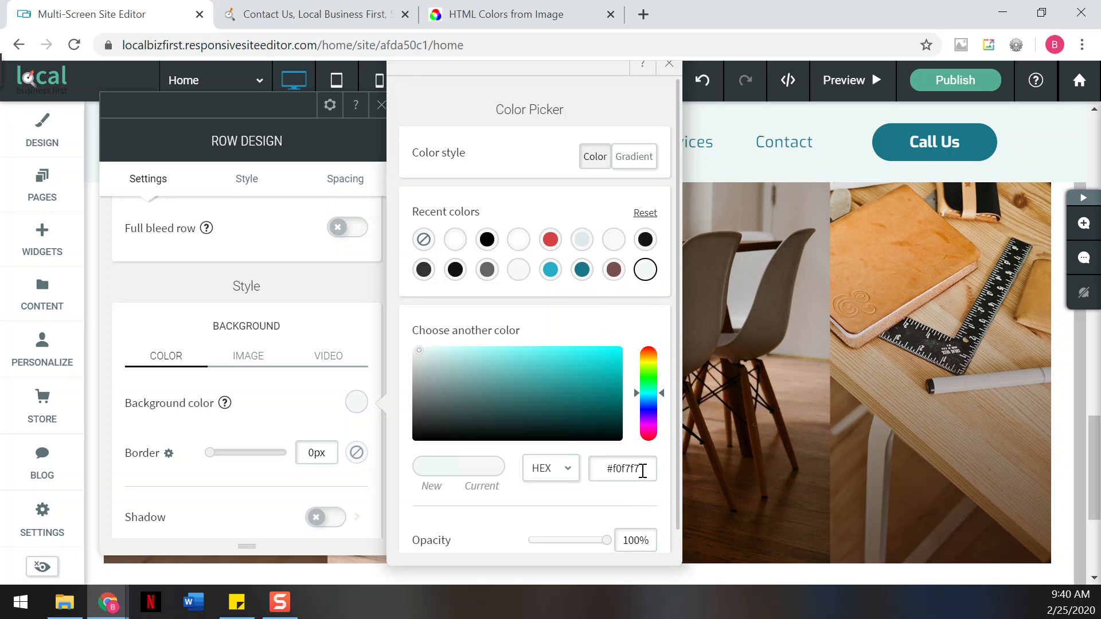
left_click(309, 16)
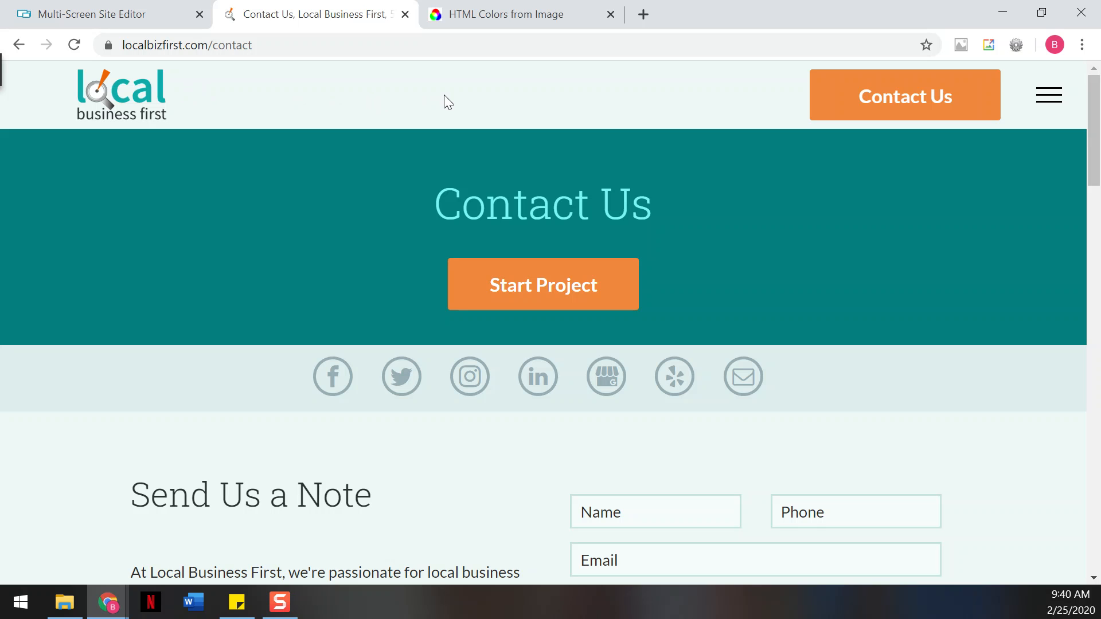
left_click(498, 16)
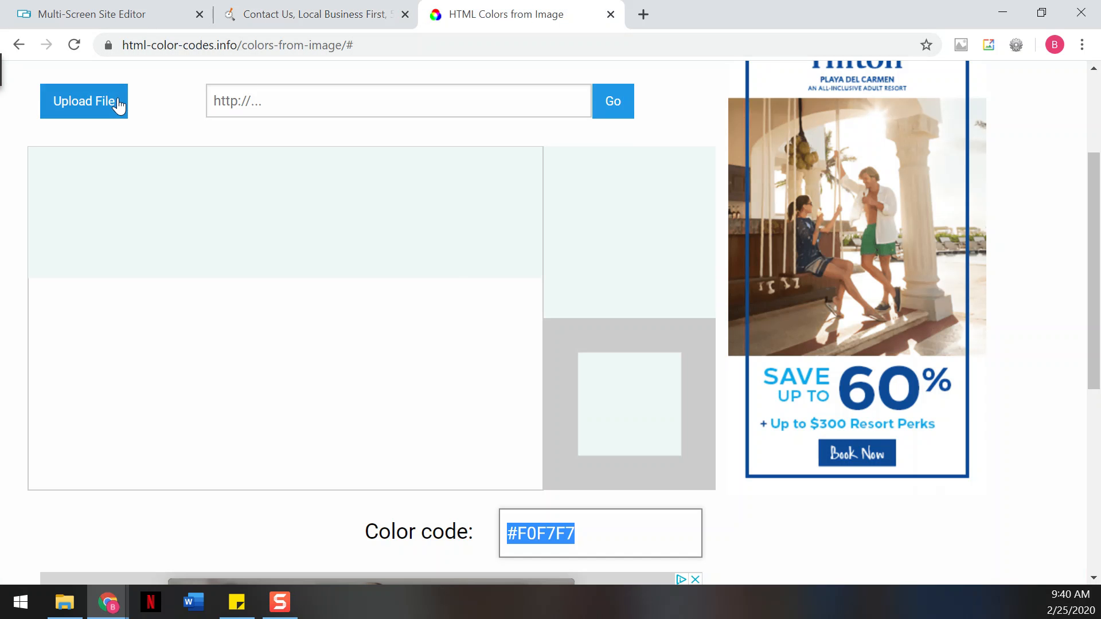
left_click(141, 22)
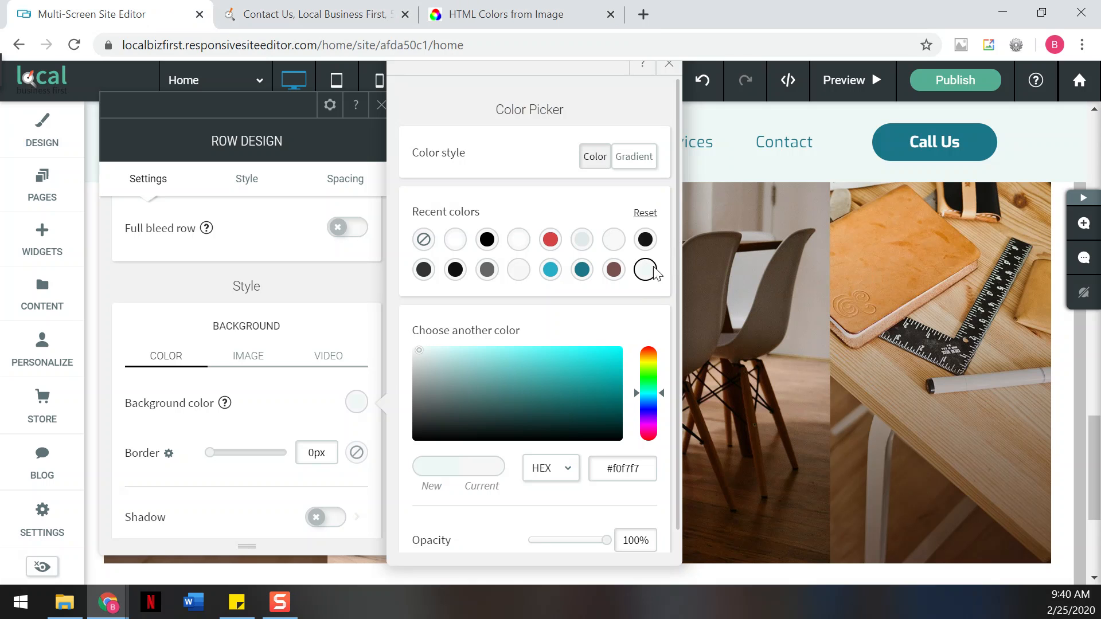
left_click(669, 74)
scroll(691, 332, "down", 5)
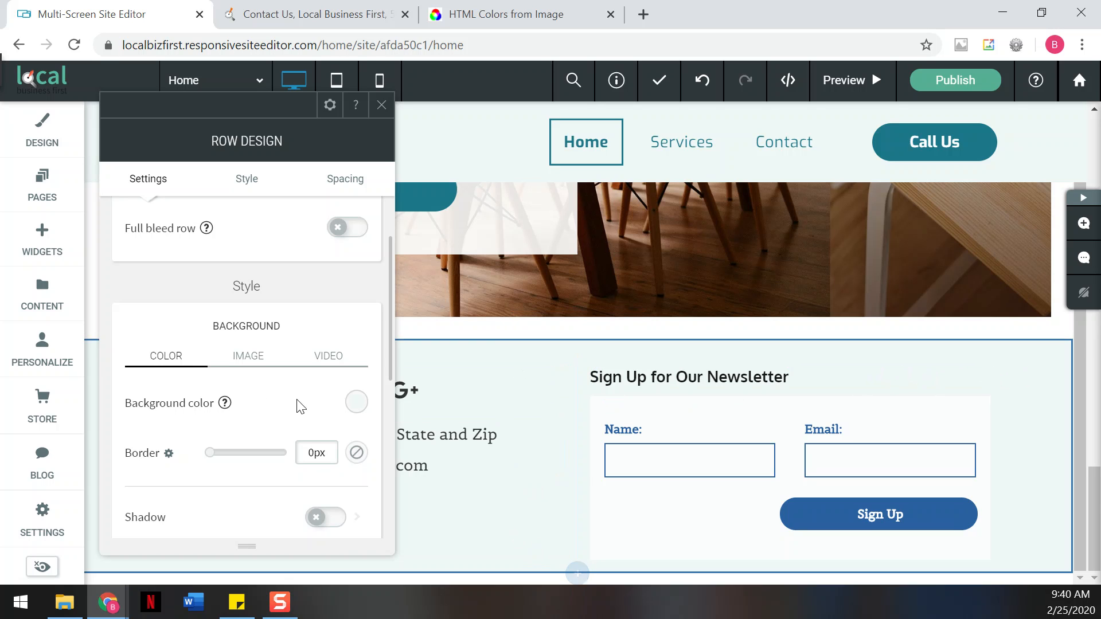
- Review the row's image and colour background options and Spacing padding, then close Row Design
left_click(256, 363)
left_click(178, 364)
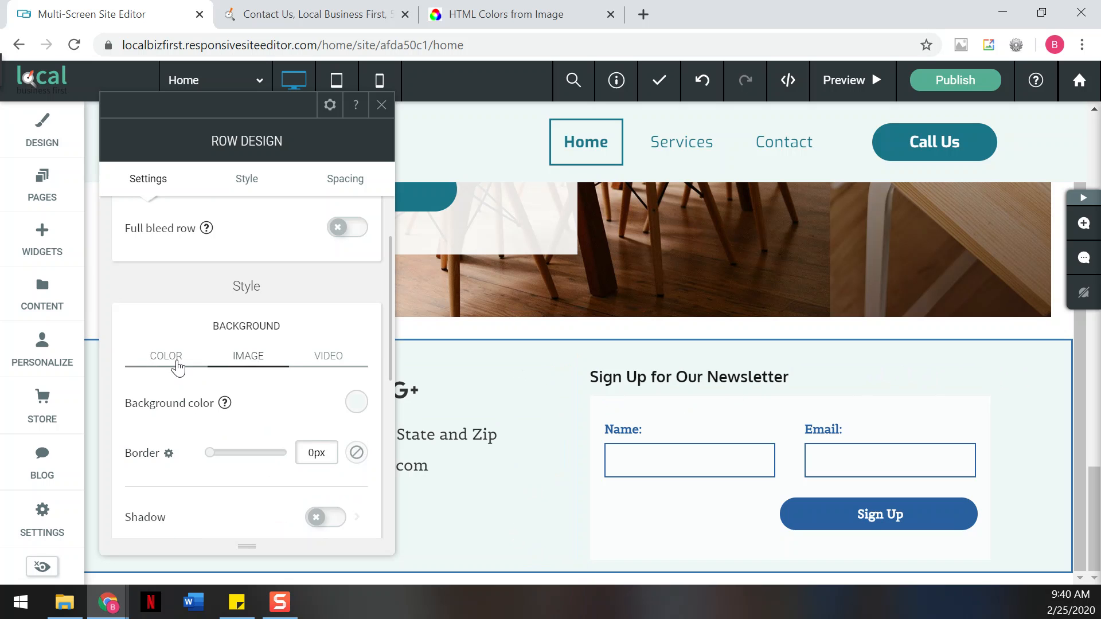
scroll(178, 367, "down", 3)
left_click(265, 416)
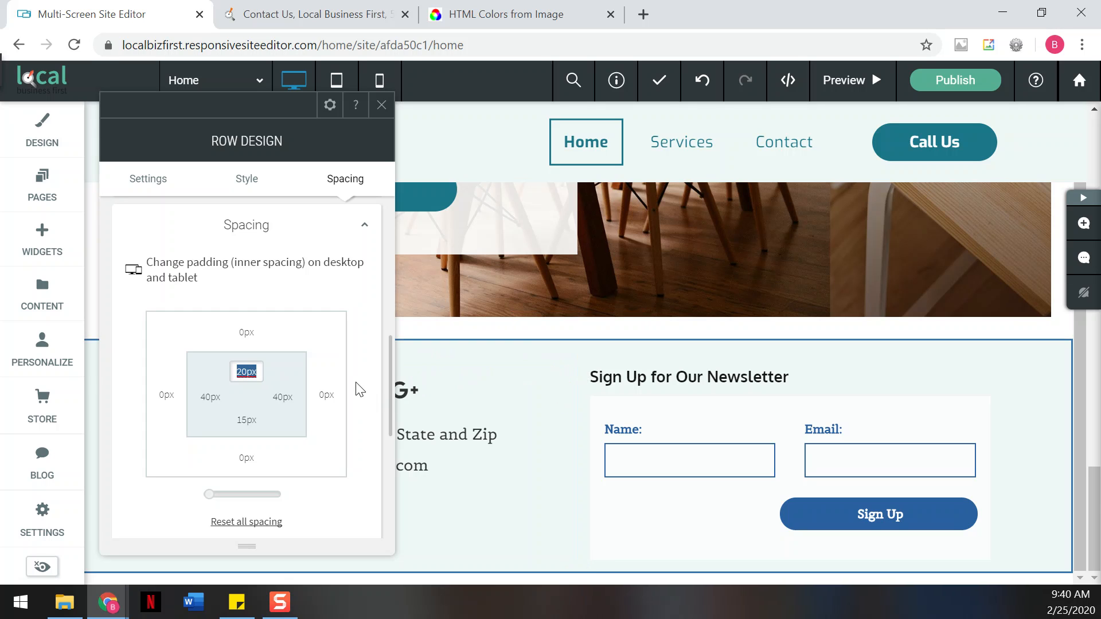
left_click(381, 106)
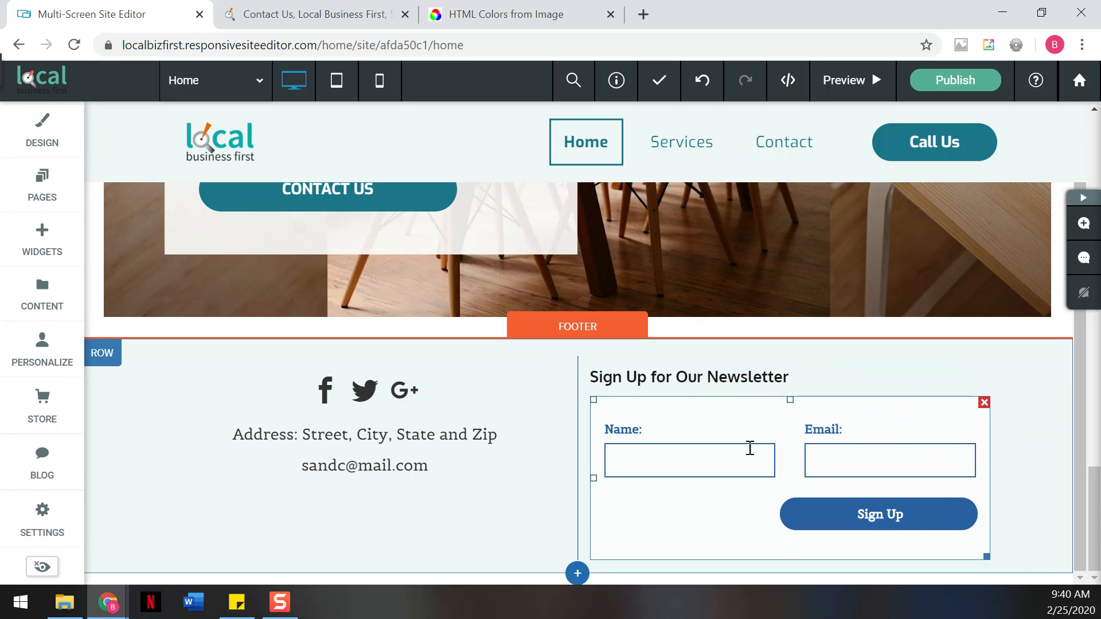
- Replace the newsletter heading and form with a Contact Us form (Name, Email, Phone, Message)
left_click(985, 371)
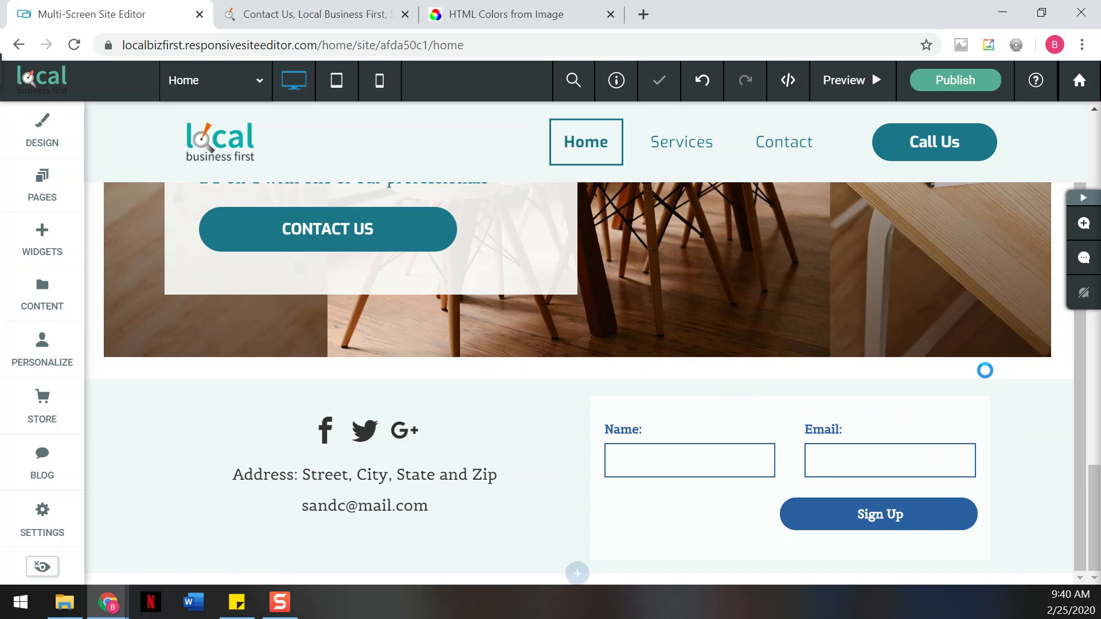
left_click(984, 405)
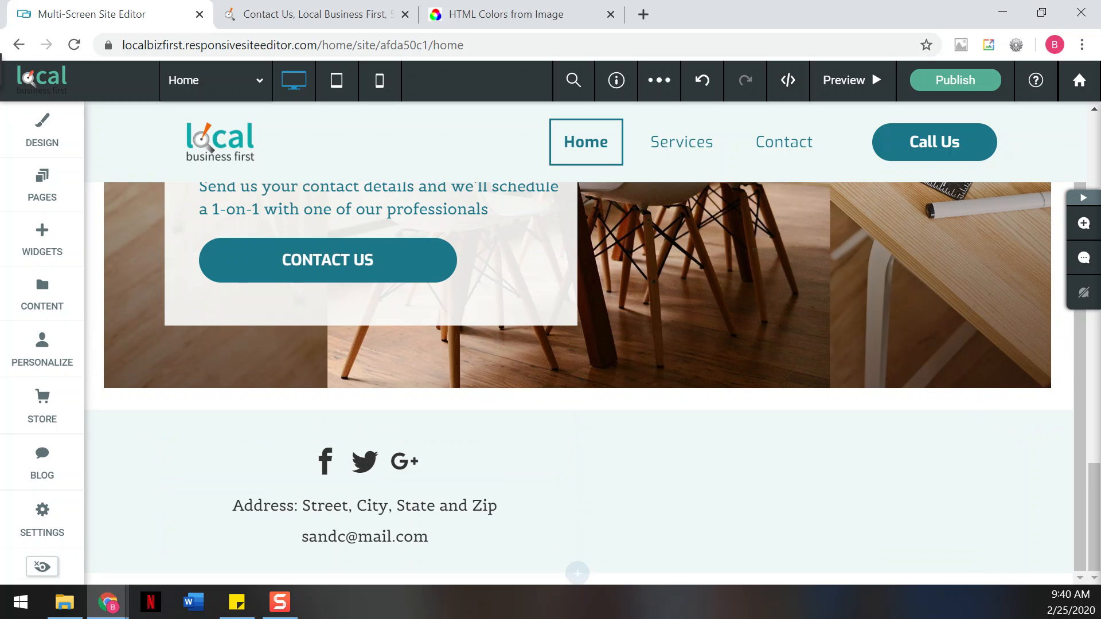
left_click(53, 261)
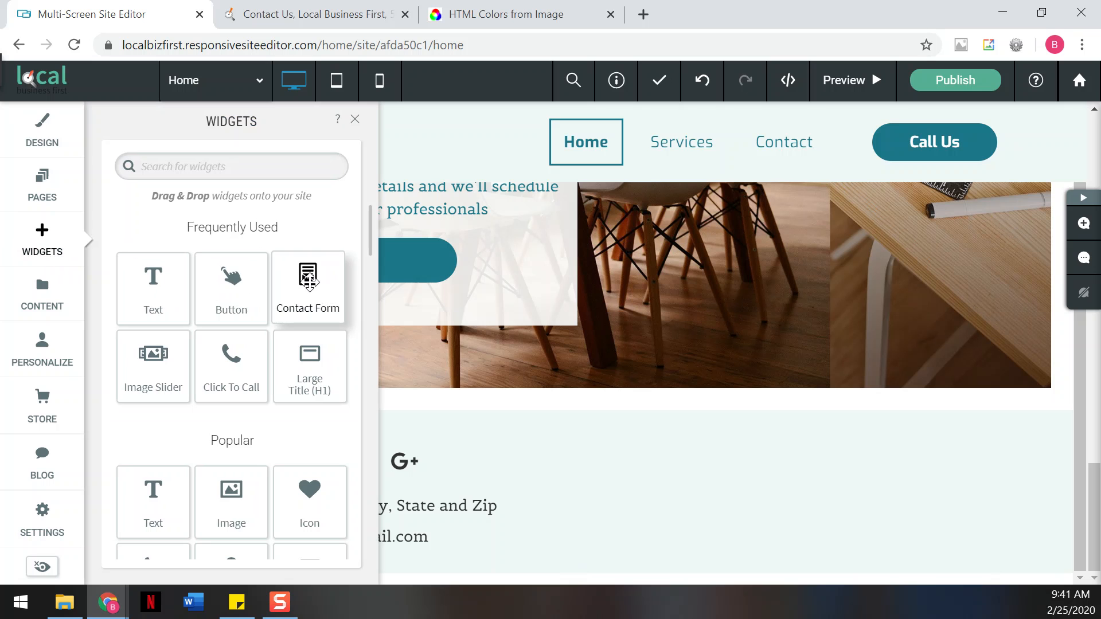
left_click_drag(310, 280, 828, 478)
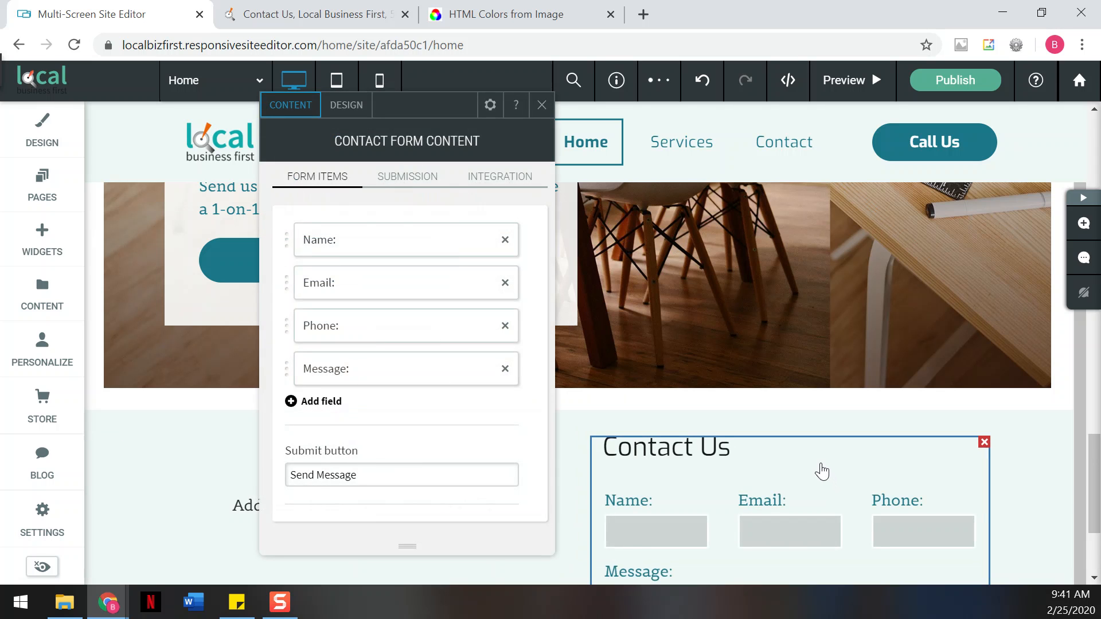
scroll(821, 472, "down", 1)
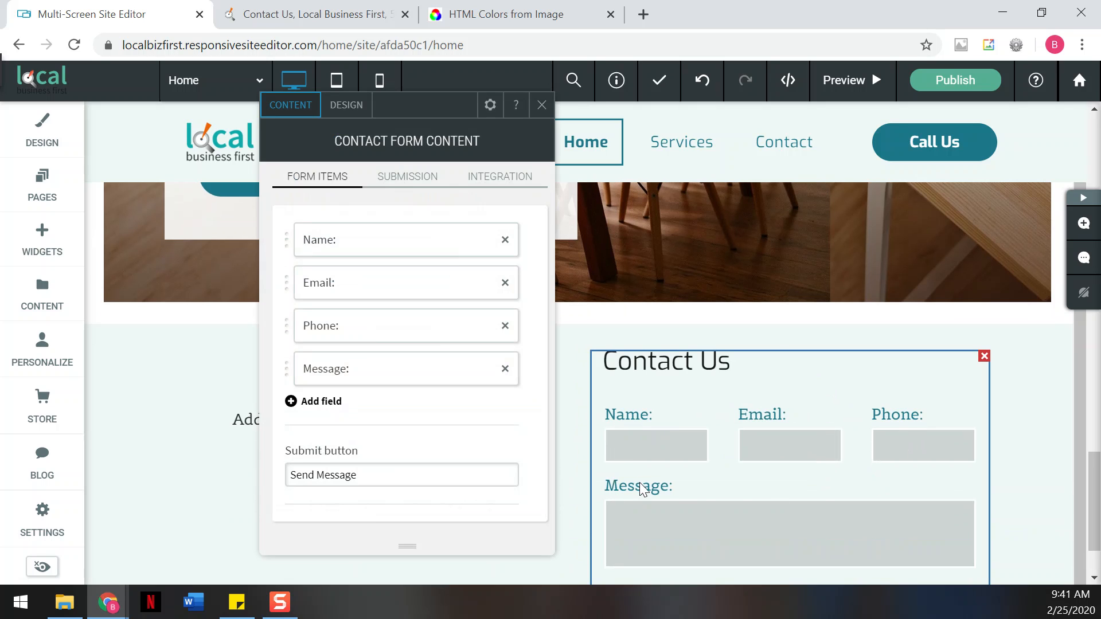
left_click(541, 105)
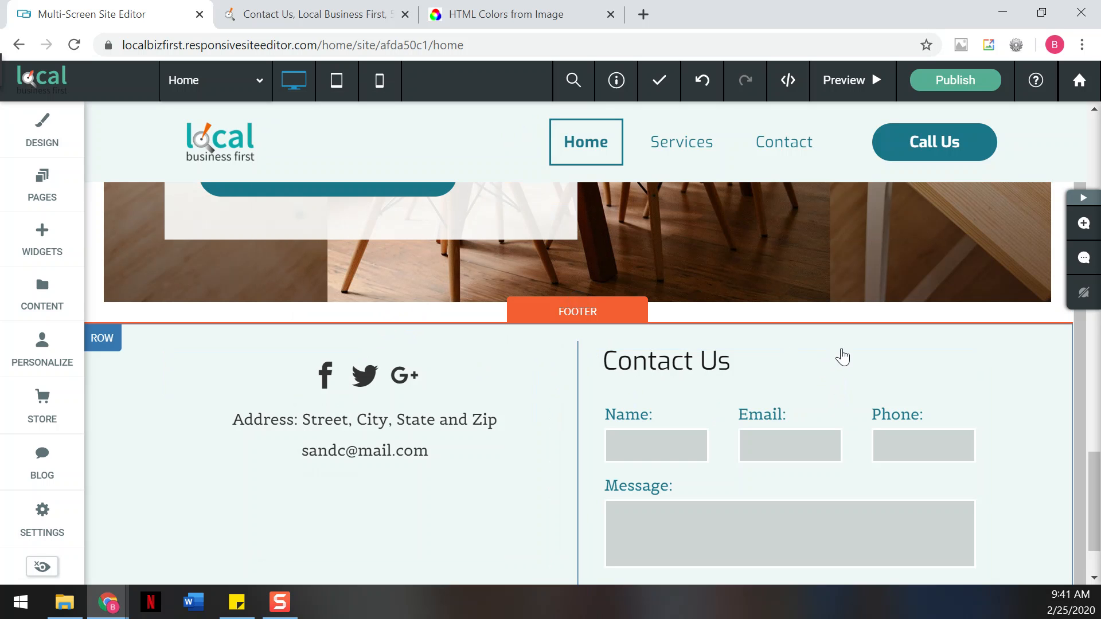
left_click(819, 404)
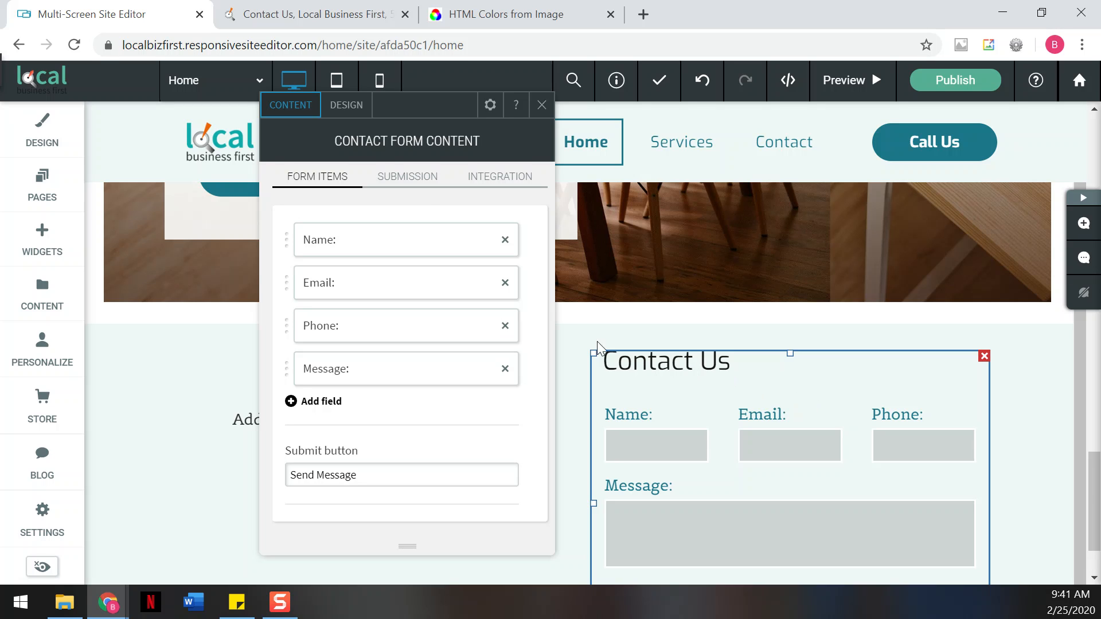
left_click(418, 183)
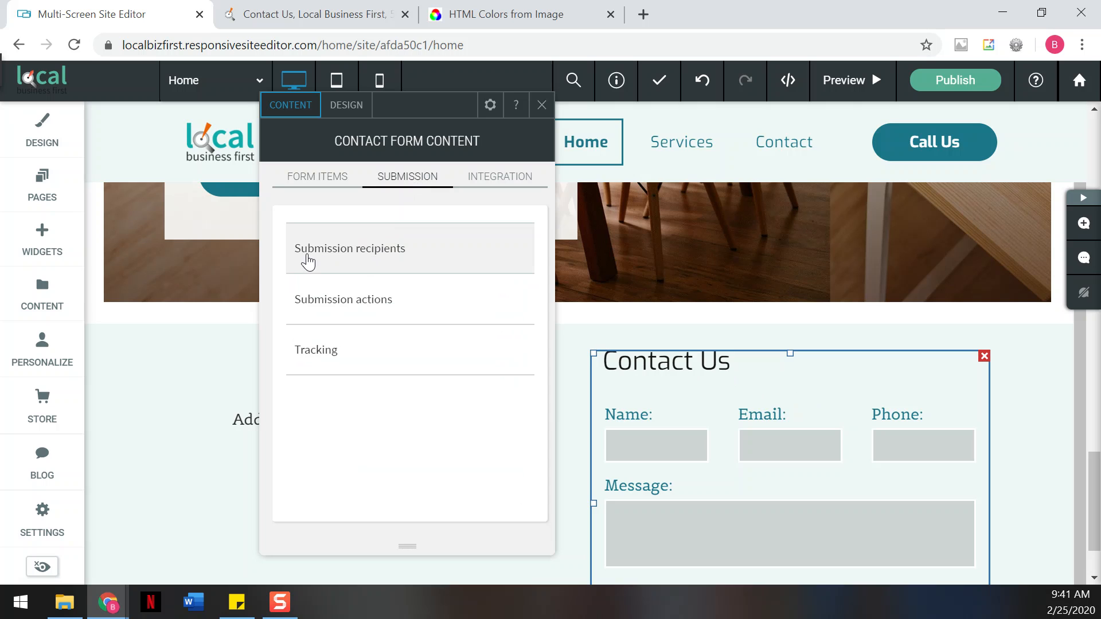
left_click(366, 258)
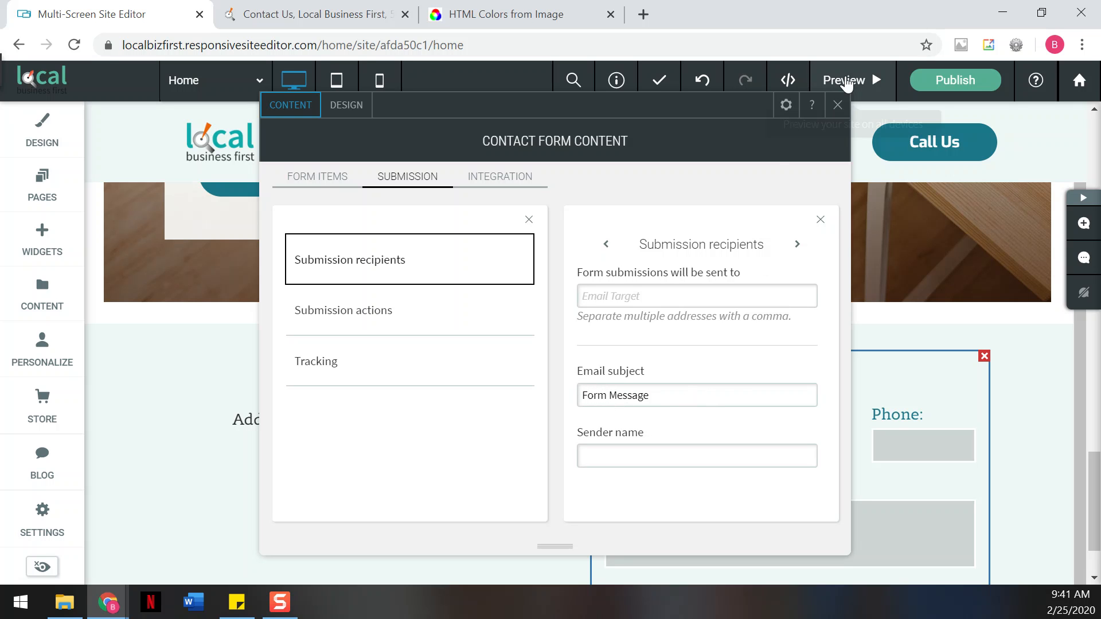
left_click(837, 105)
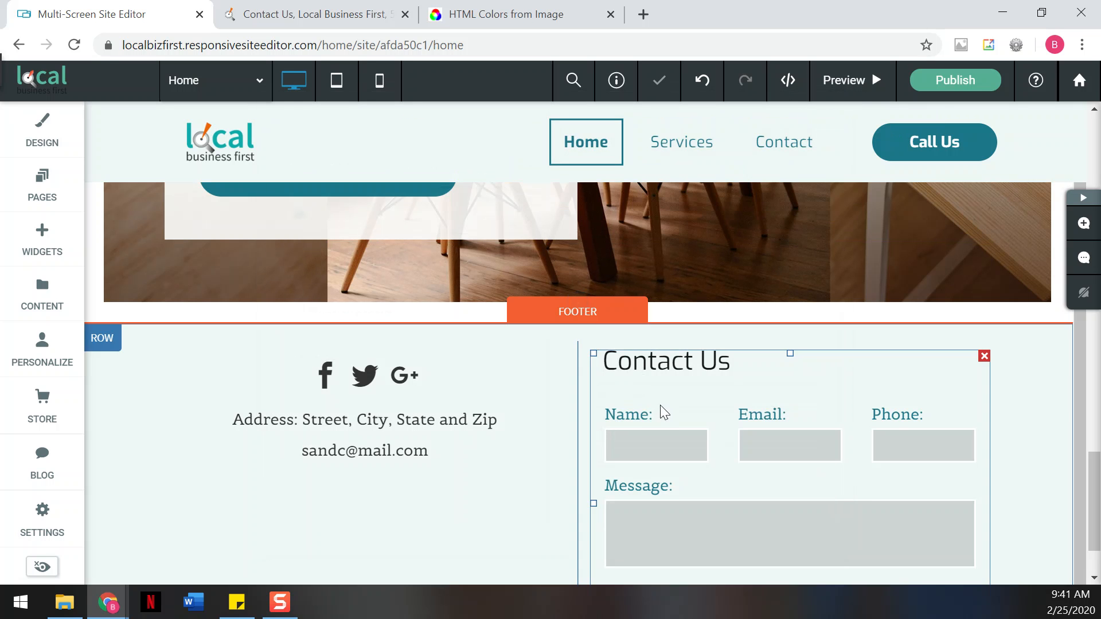
left_click(218, 378)
scroll(217, 378, "down", 2)
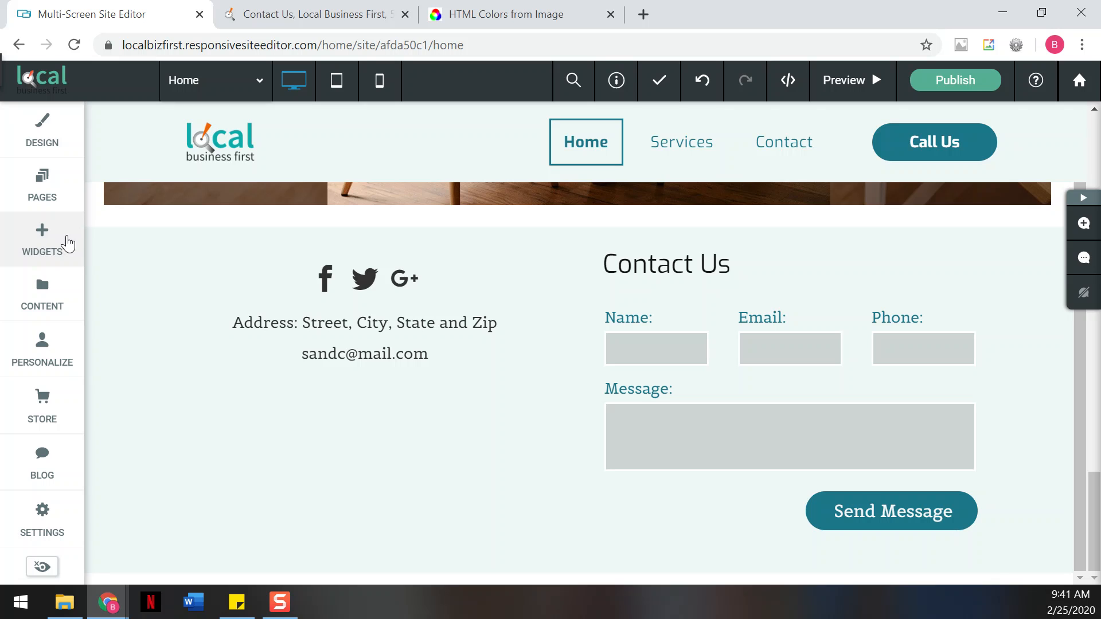
- Add a Map widget below the footer address
left_click(32, 243)
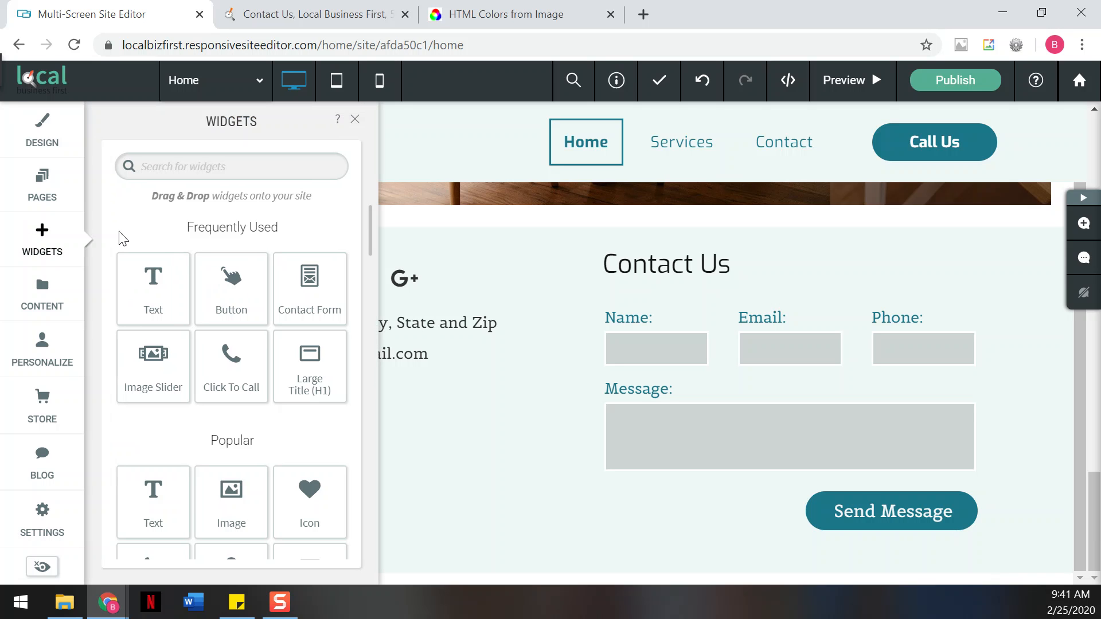
scroll(161, 254, "down", 3)
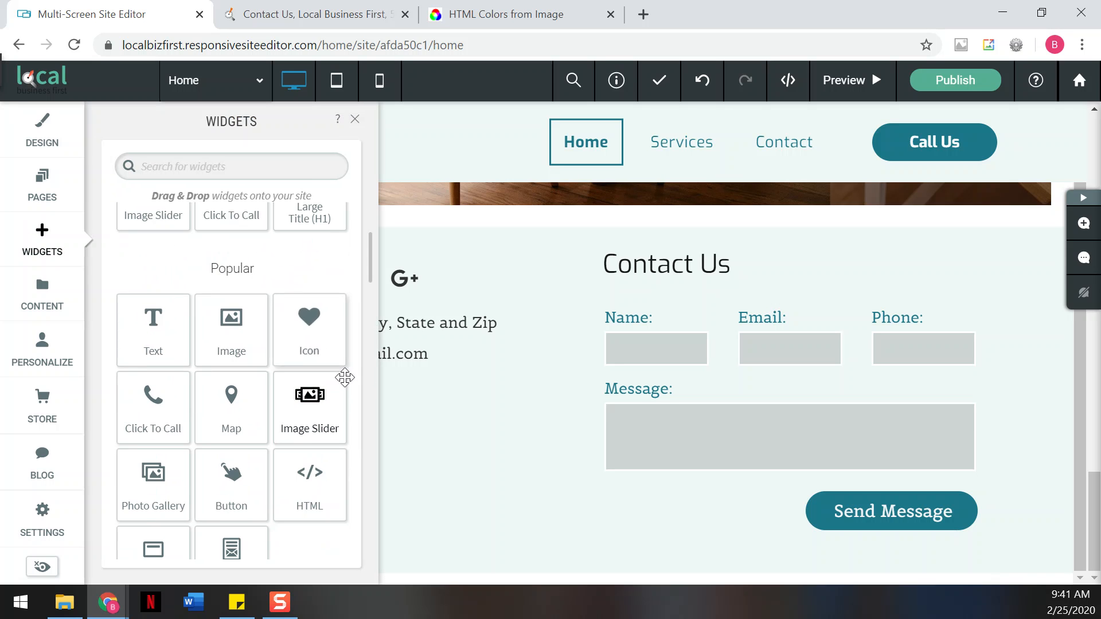
left_click_drag(252, 396, 352, 418)
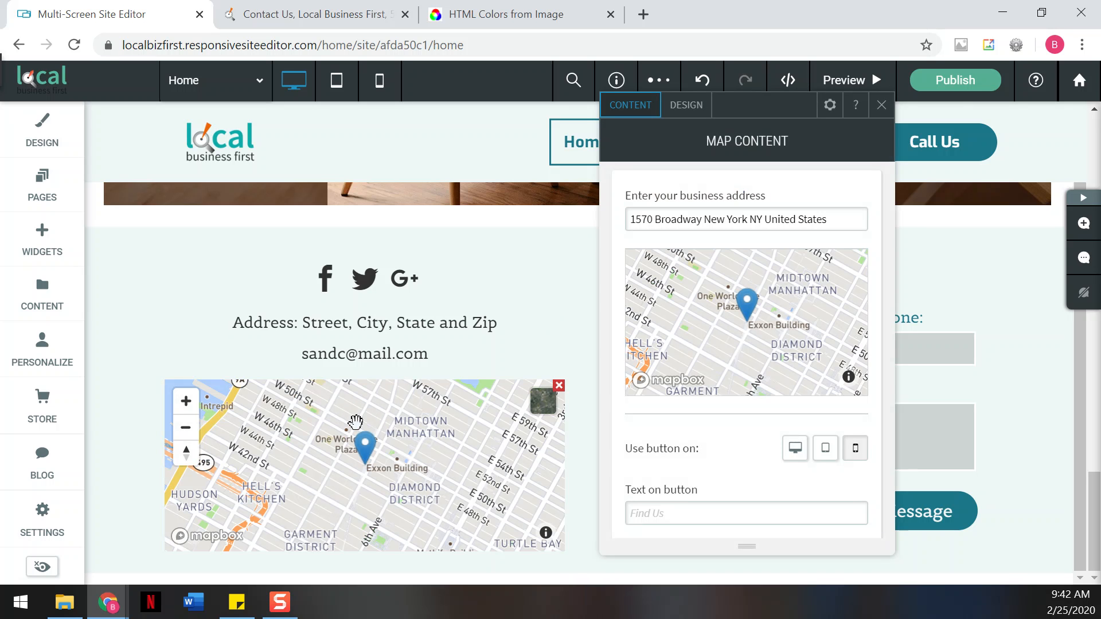
left_click_drag(631, 219, 848, 221)
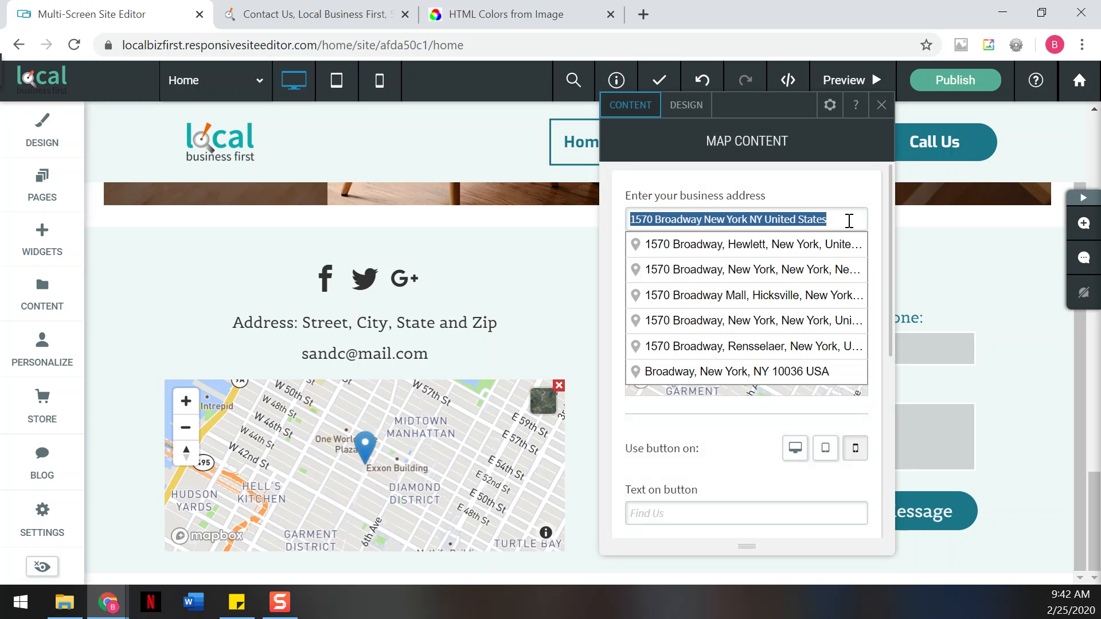
left_click(849, 220)
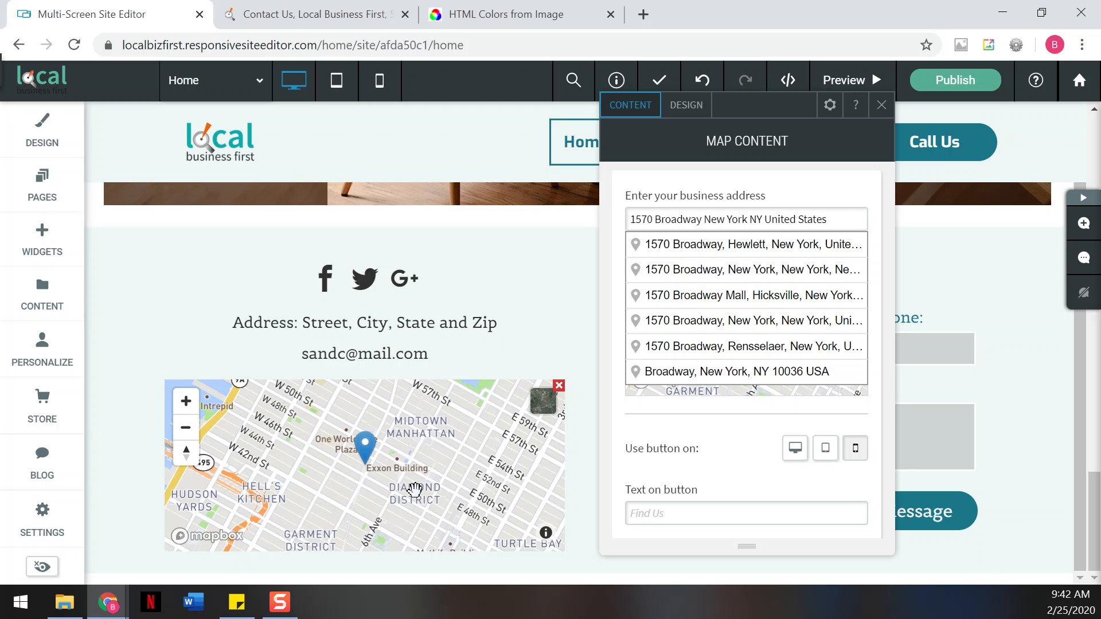
left_click(881, 105)
left_click(482, 295)
- Replace the placeholder street, city, state text with 'Franklin, MA 02038' in the address line
left_click(329, 338)
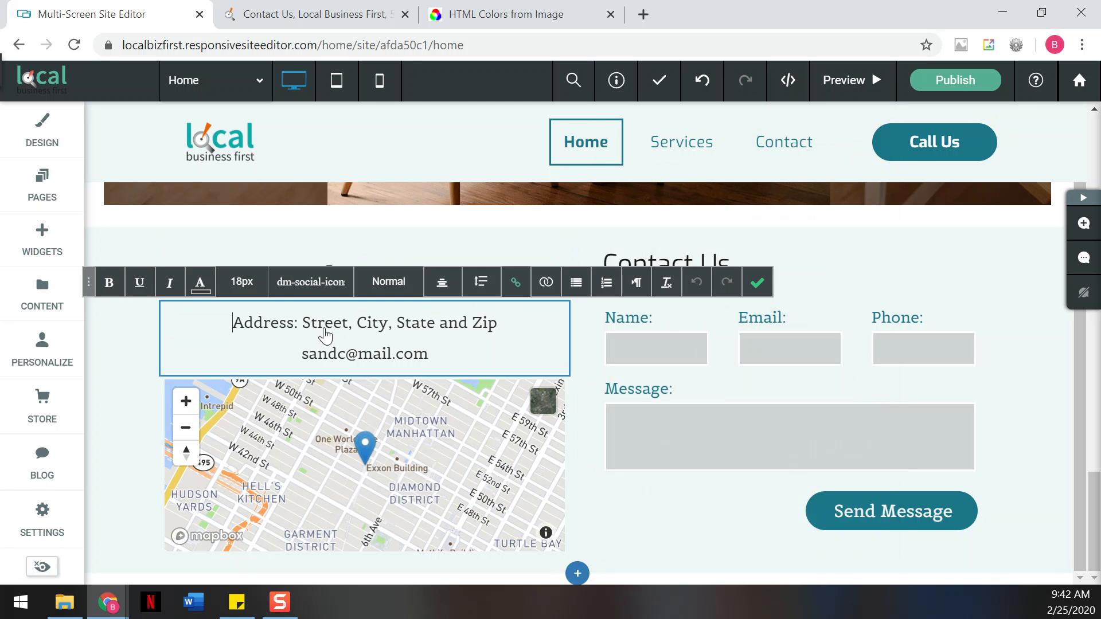
left_click_drag(304, 323, 501, 320)
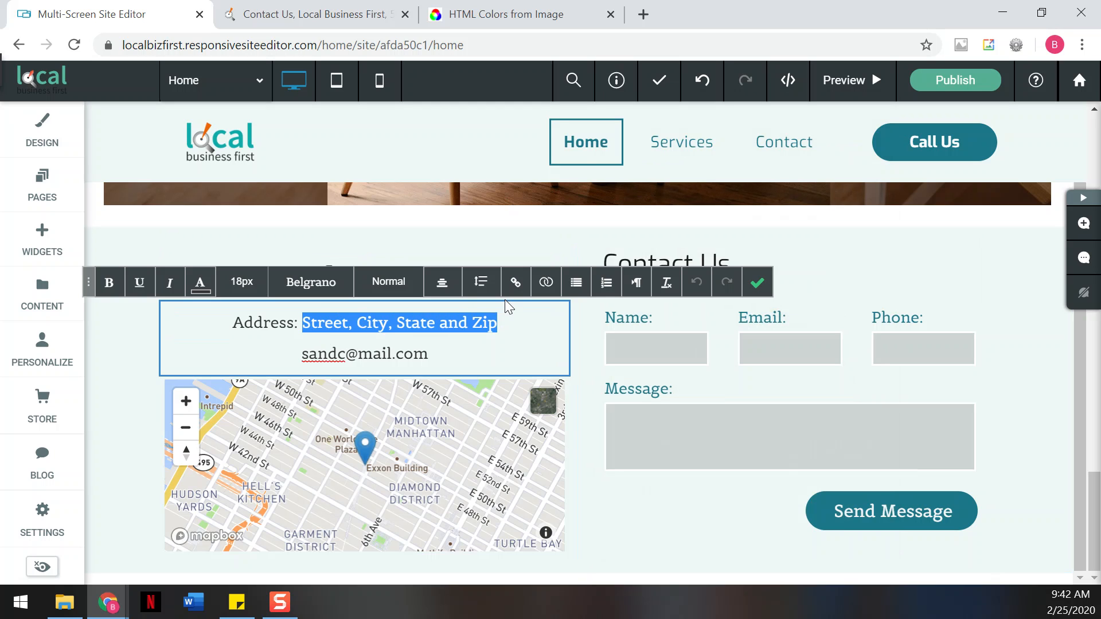
type("Frankl")
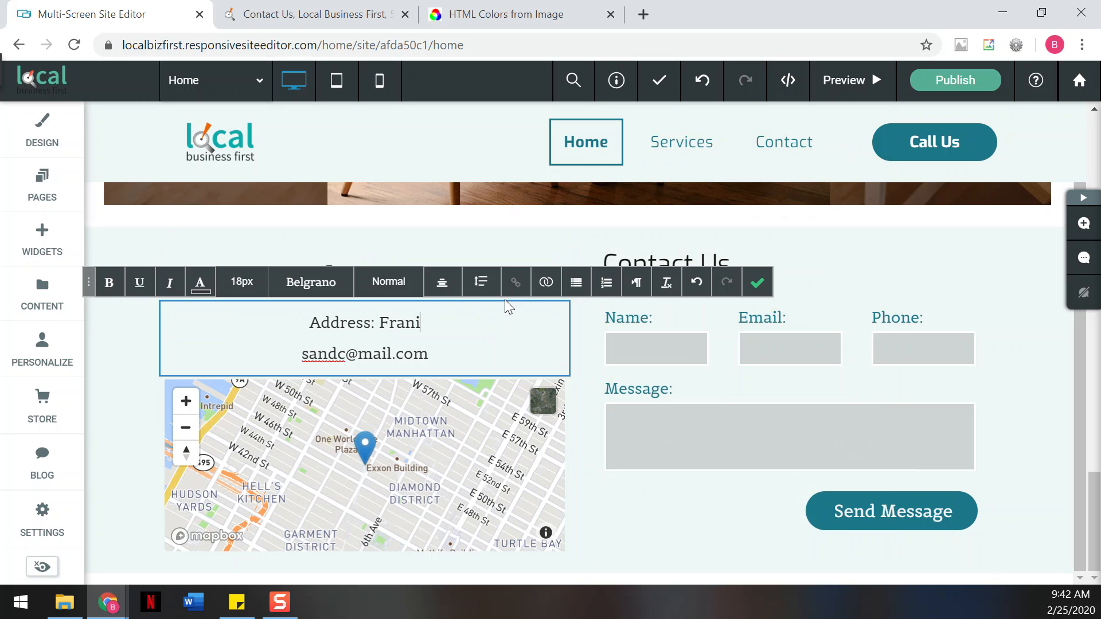
type("in, MA")
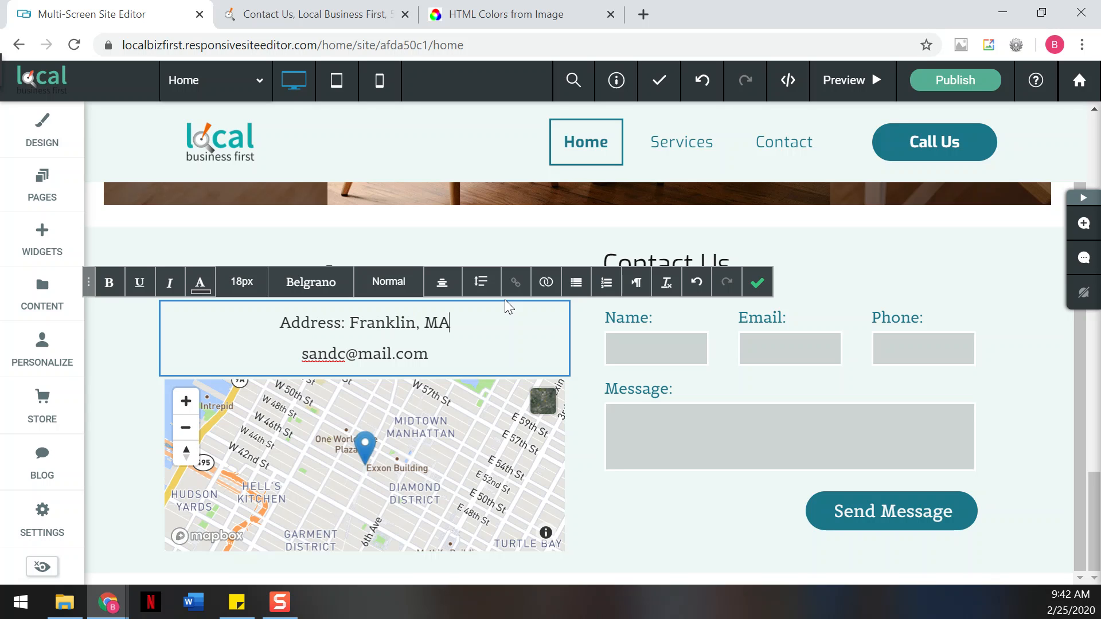
type(" 02038")
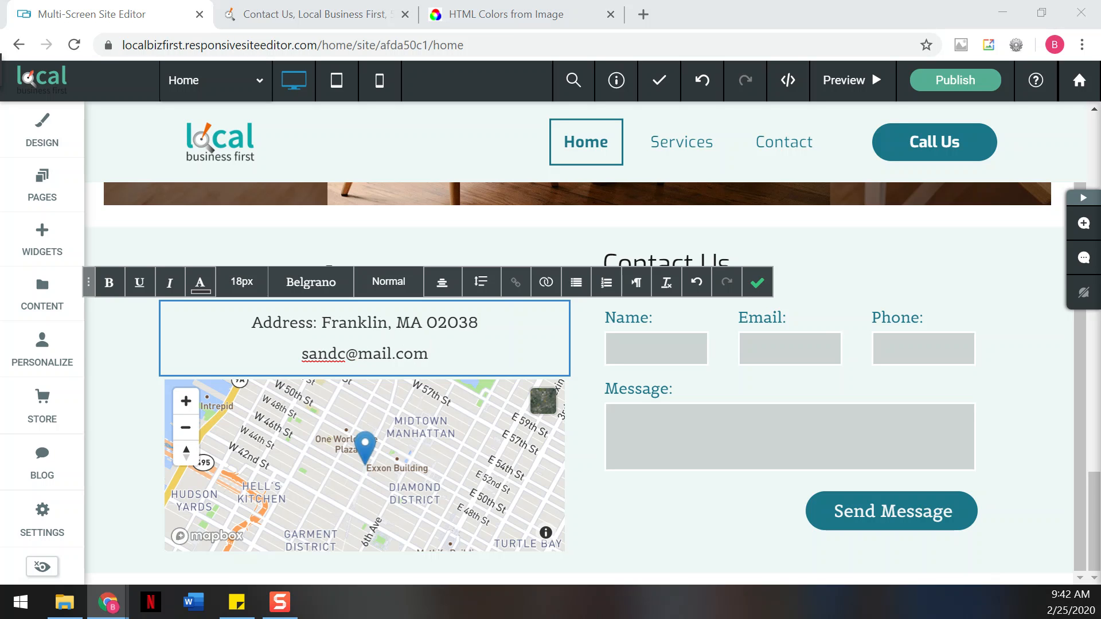
left_click(591, 476)
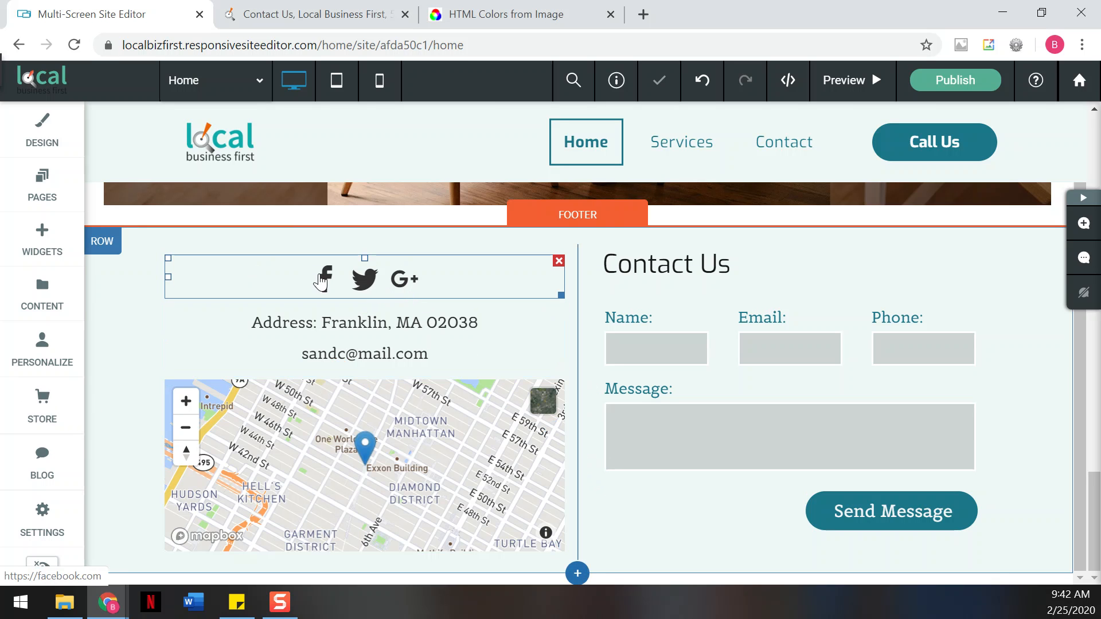
- Swap the Google+ social icon for the Google My Business store icon, keeping Facebook and Twitter
left_click(393, 287)
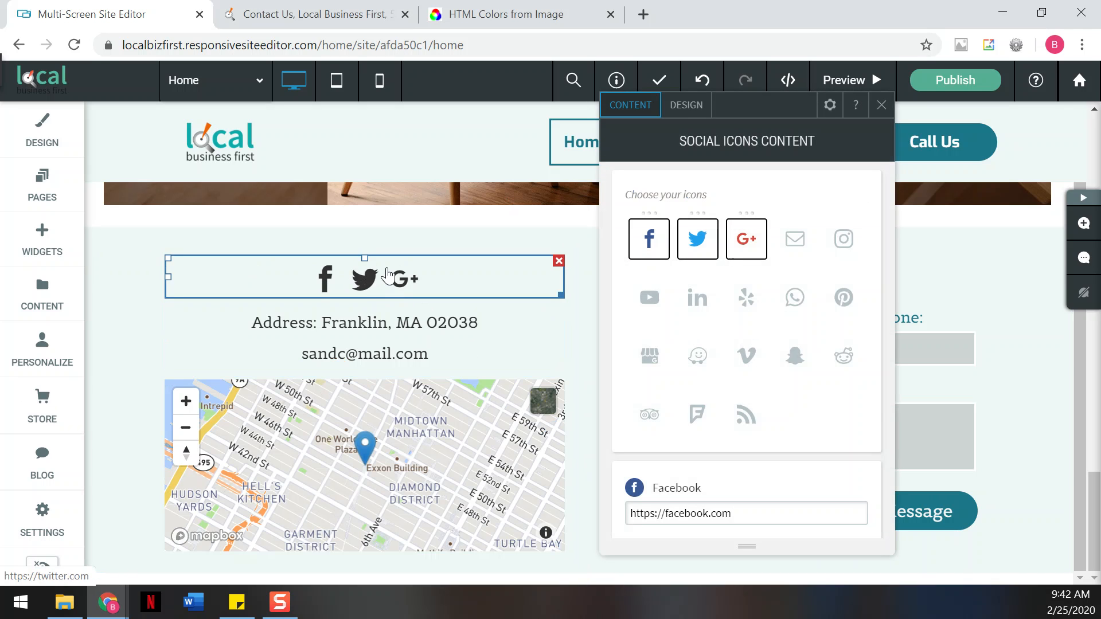
left_click(756, 250)
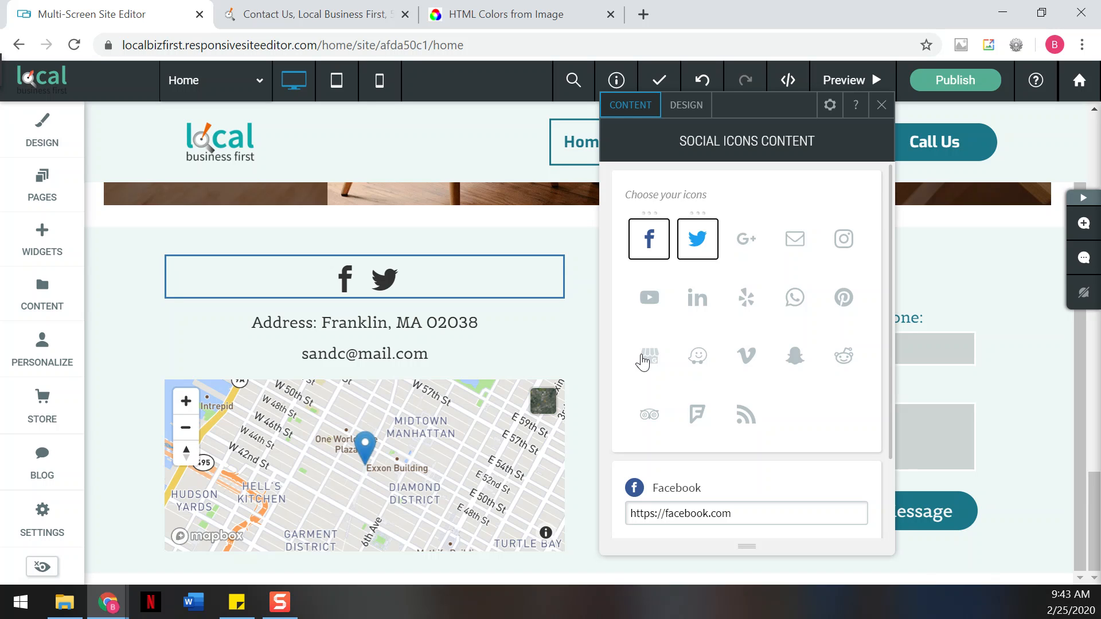
left_click(643, 358)
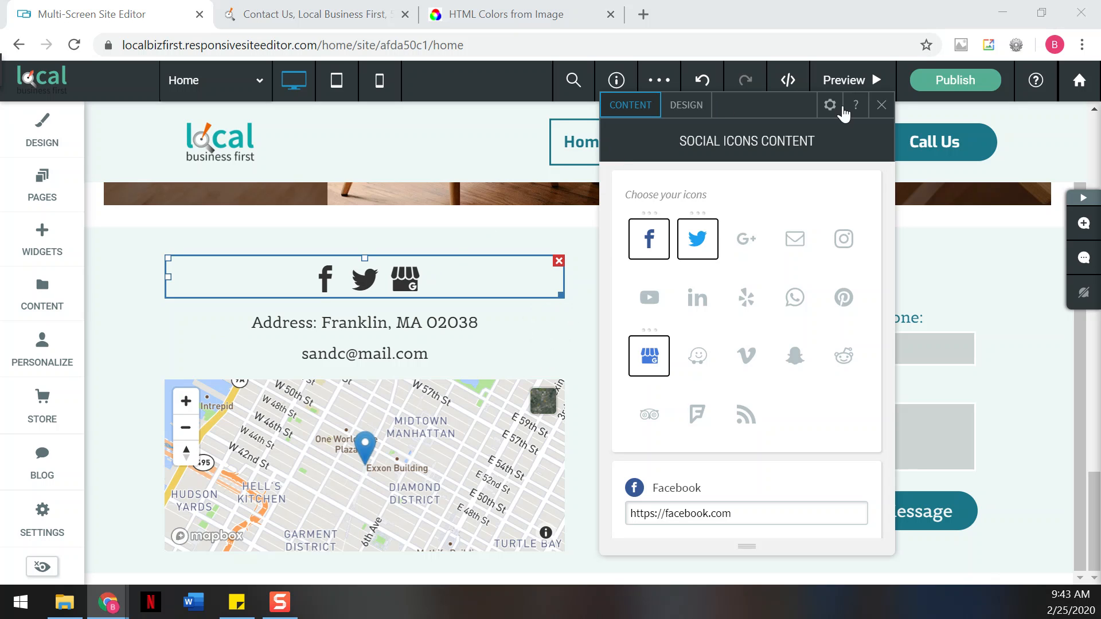
left_click(882, 104)
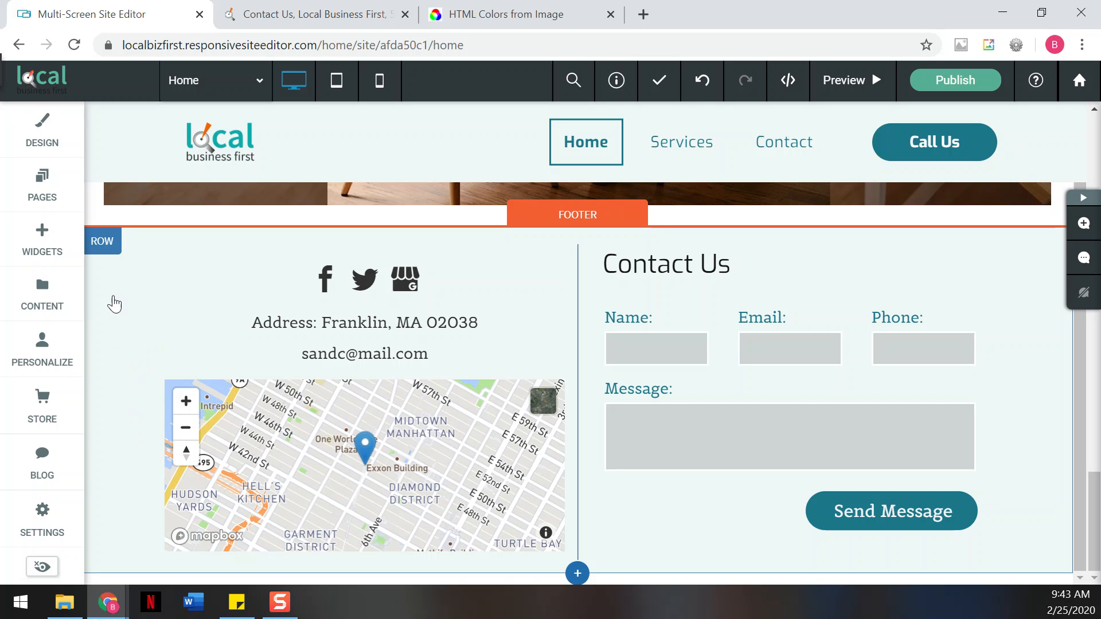
- Insert an empty row below the footer row and bring up its Row Design settings
left_click(102, 245)
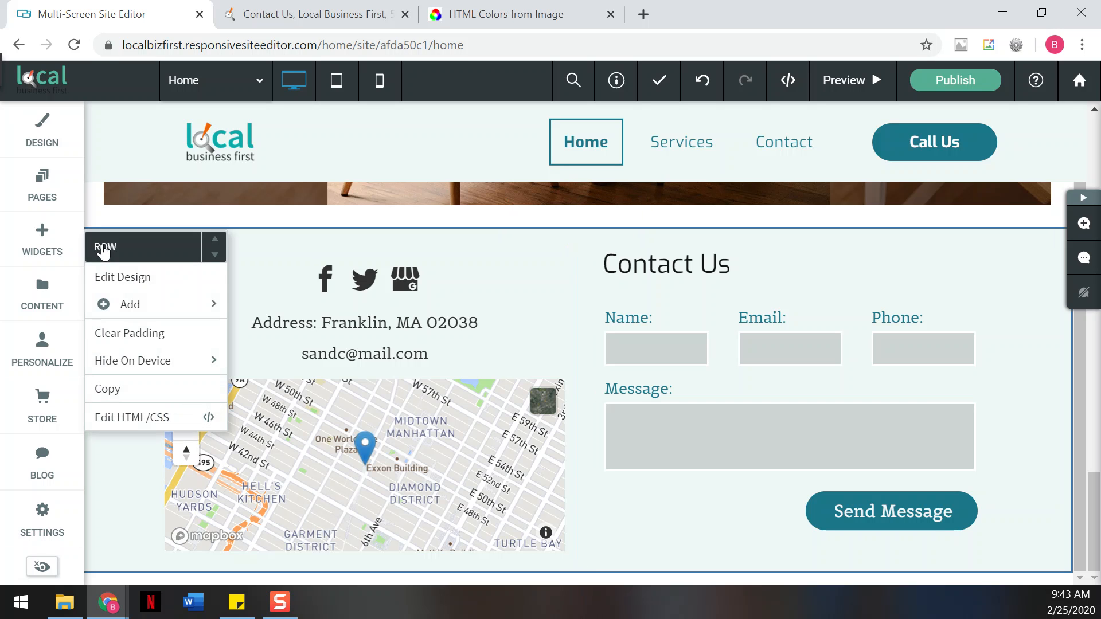
mouse_move(211, 312)
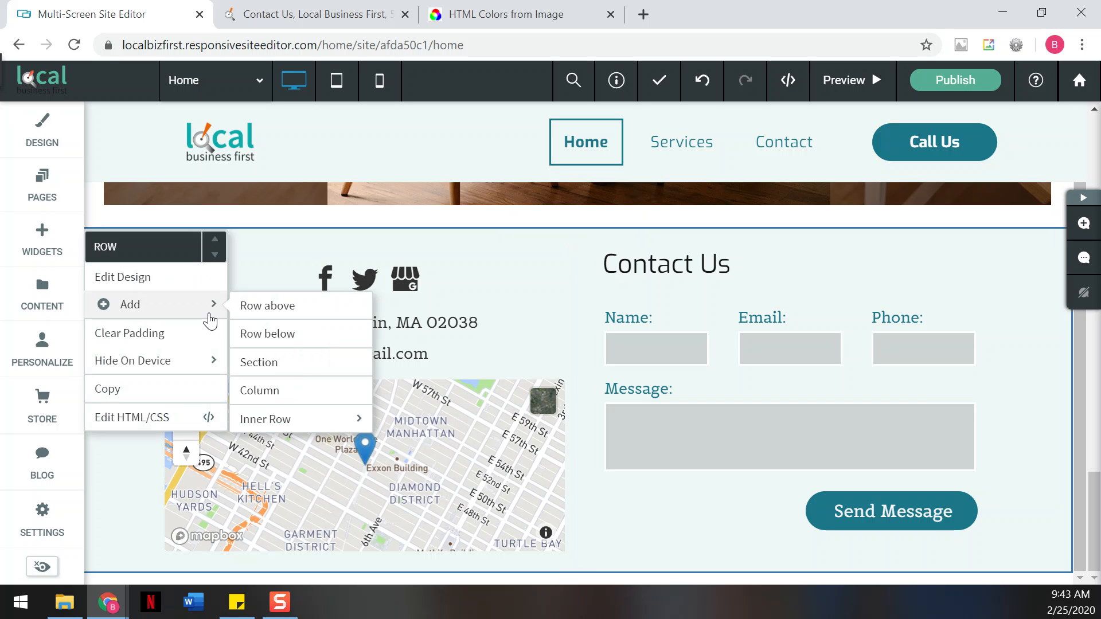
left_click(290, 335)
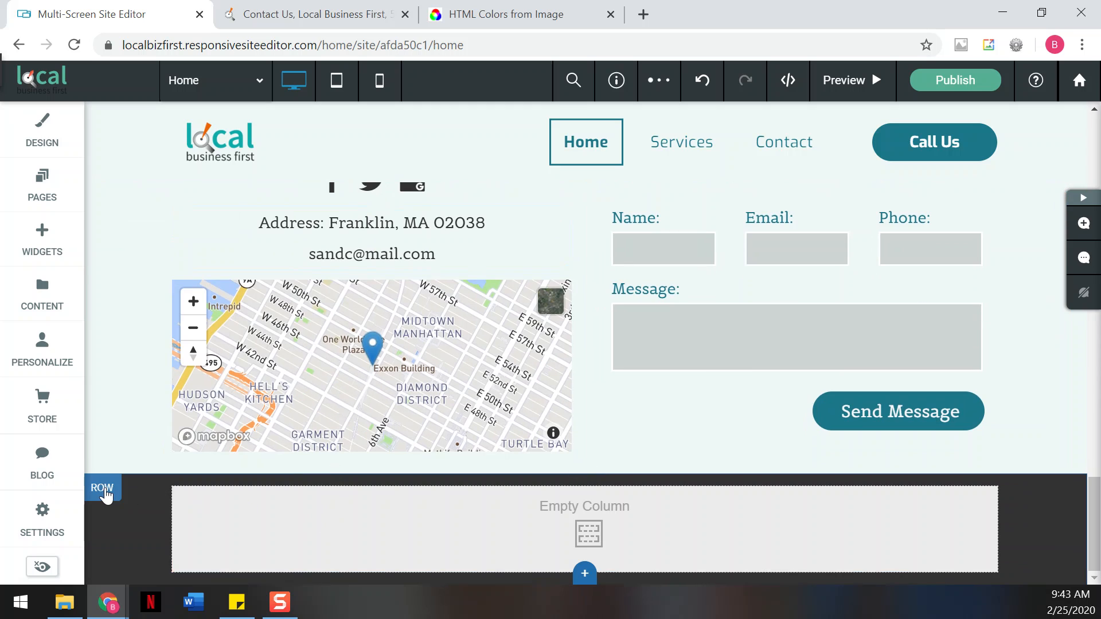
left_click(103, 489)
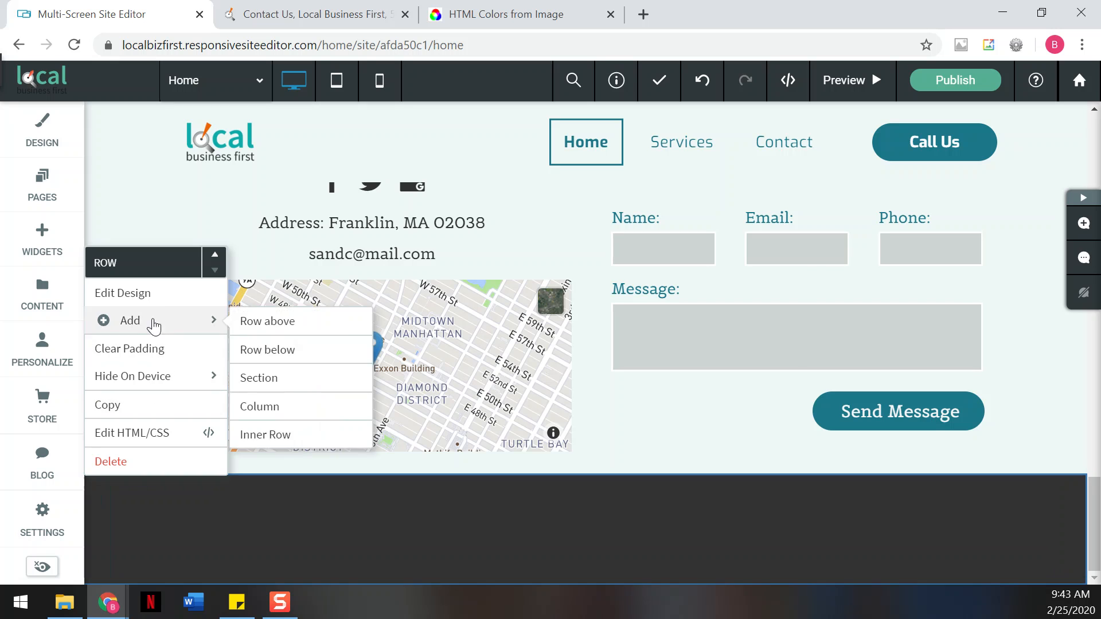
left_click(160, 294)
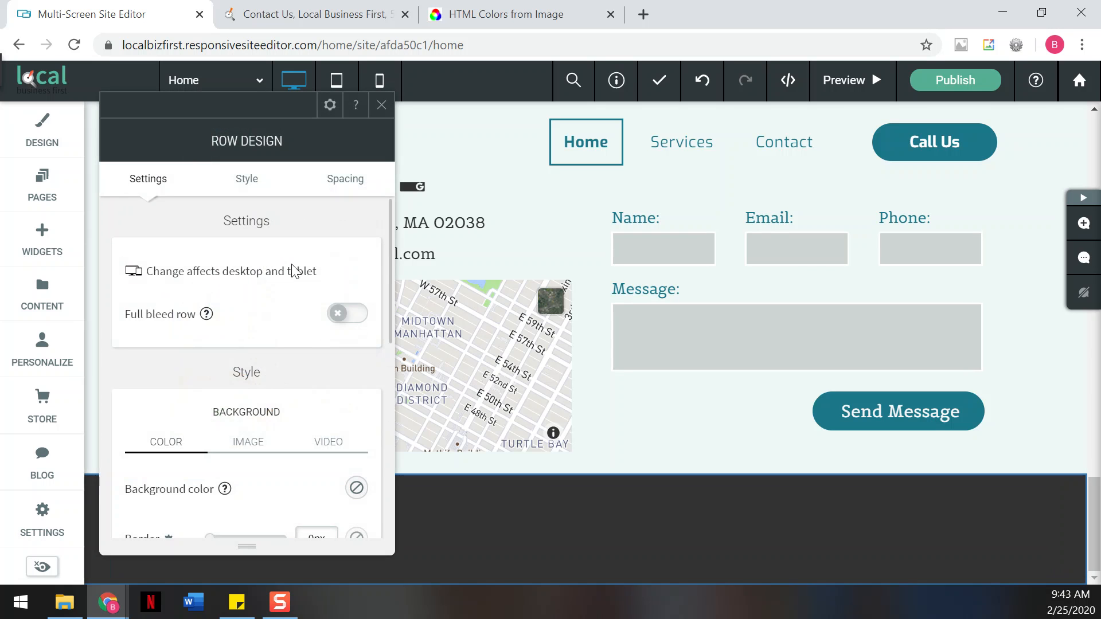
scroll(293, 271, "down", 3)
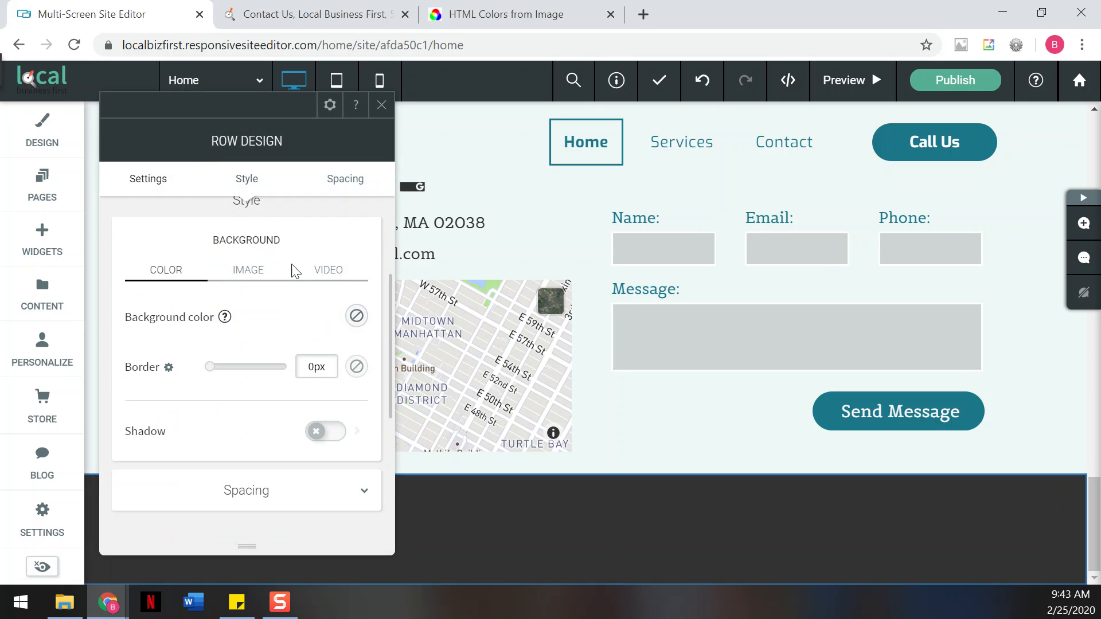
- Give the new row a #f0f7f7 background colour and close Row Design
left_click(356, 315)
left_click(645, 269)
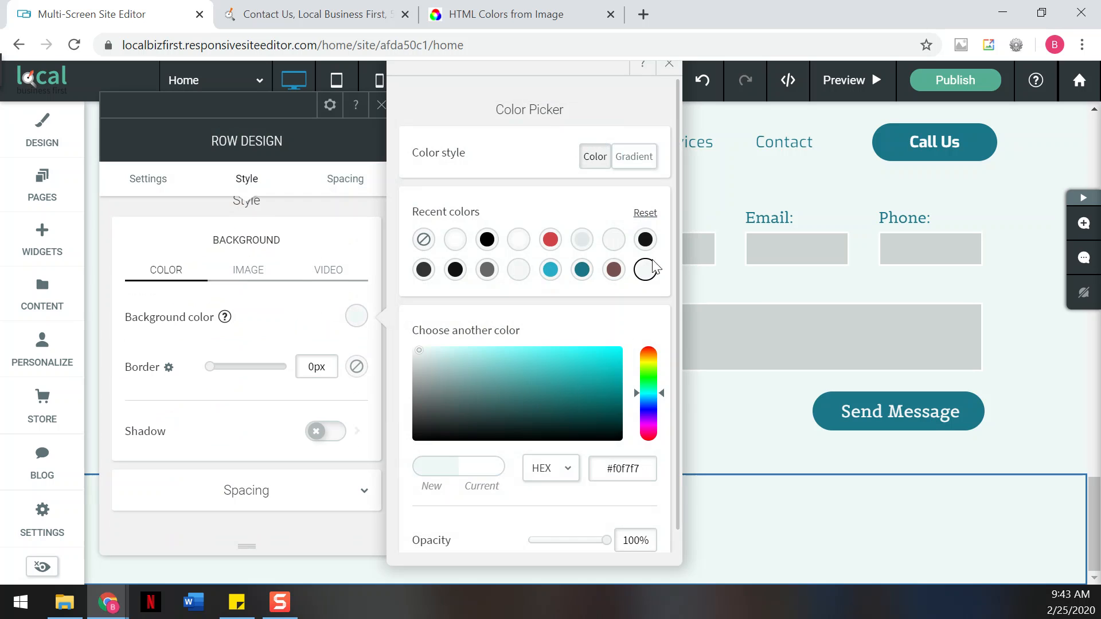
left_click(668, 70)
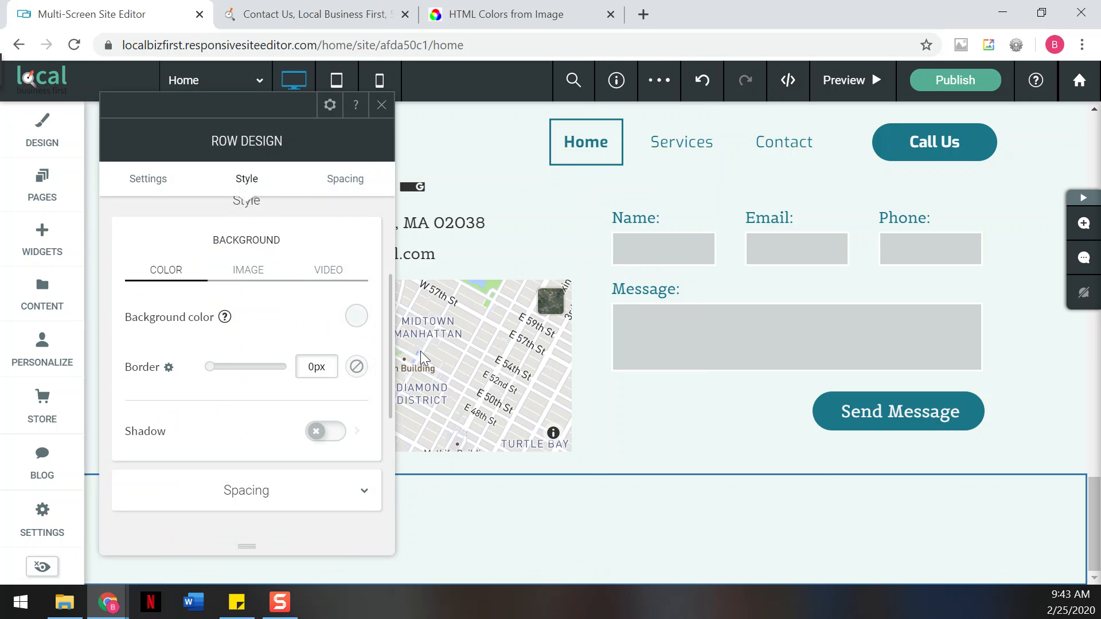
left_click(381, 110)
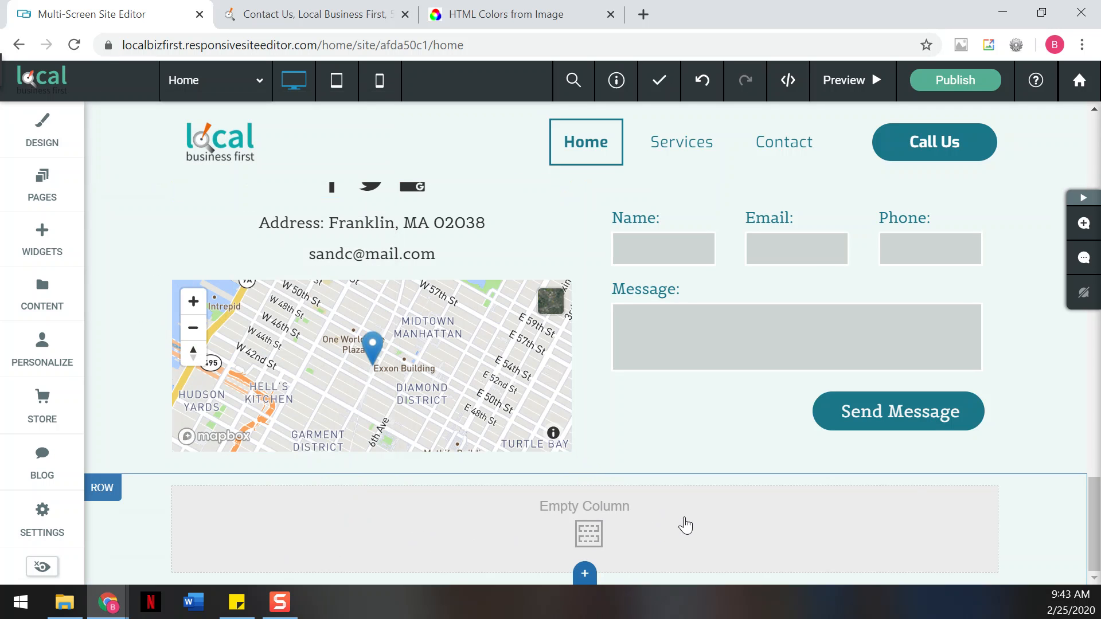
- Add two more columns so the new row has three empty columns
left_click(685, 525)
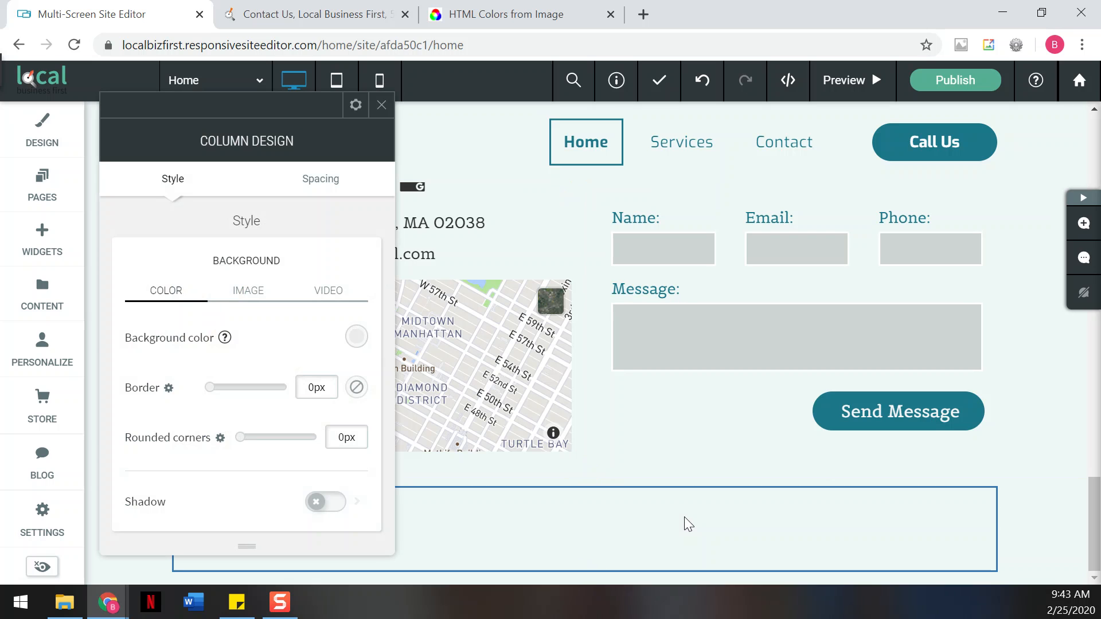
left_click(381, 105)
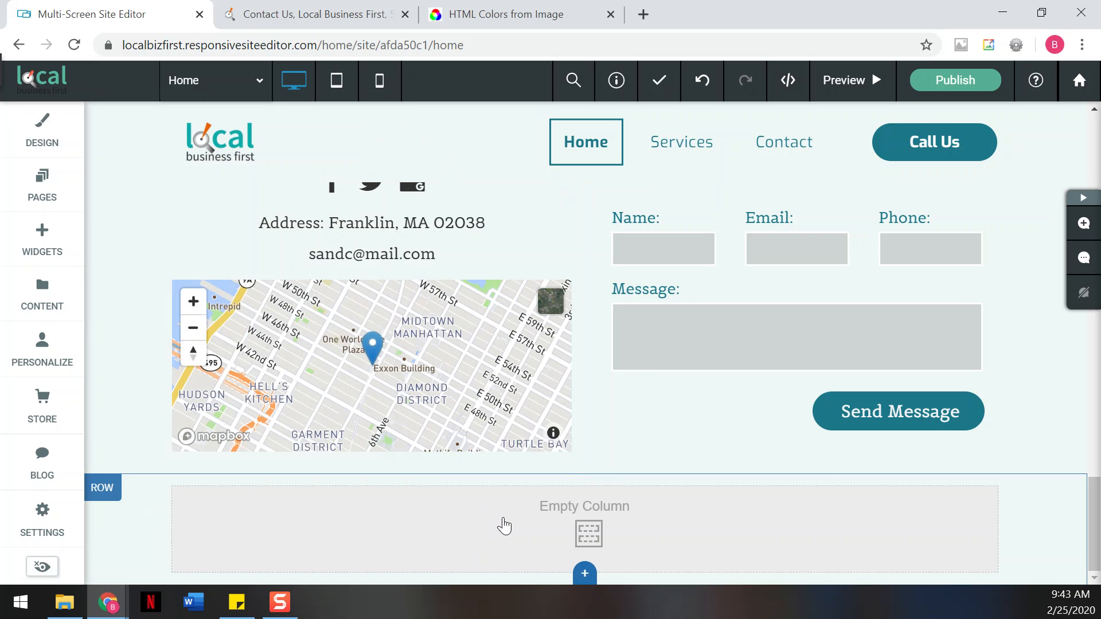
right_click(504, 526)
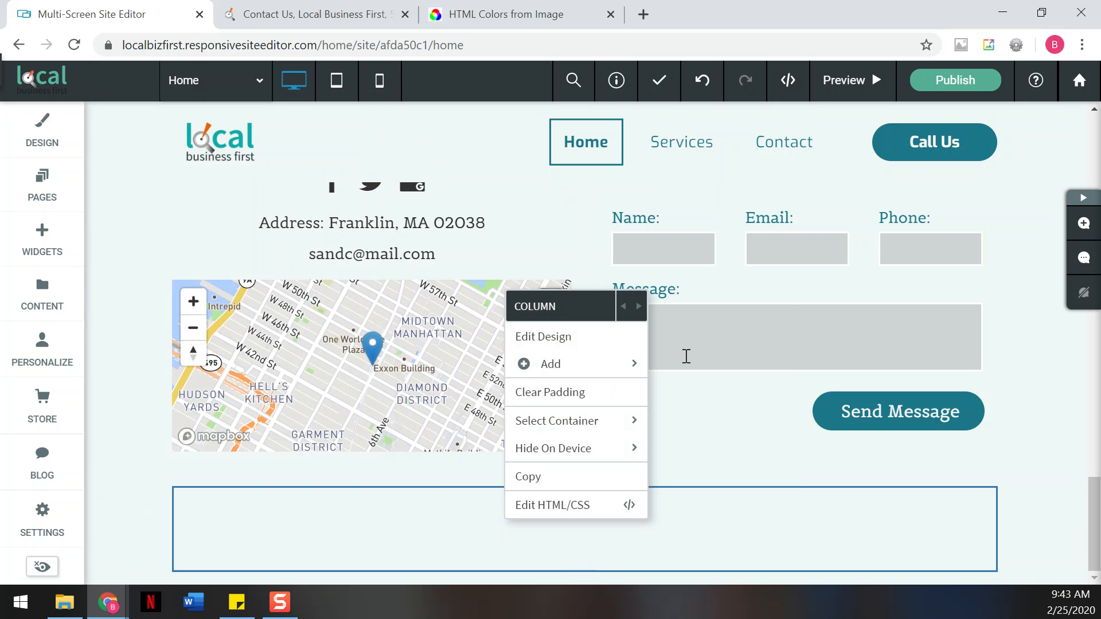
mouse_move(615, 371)
left_click(665, 365)
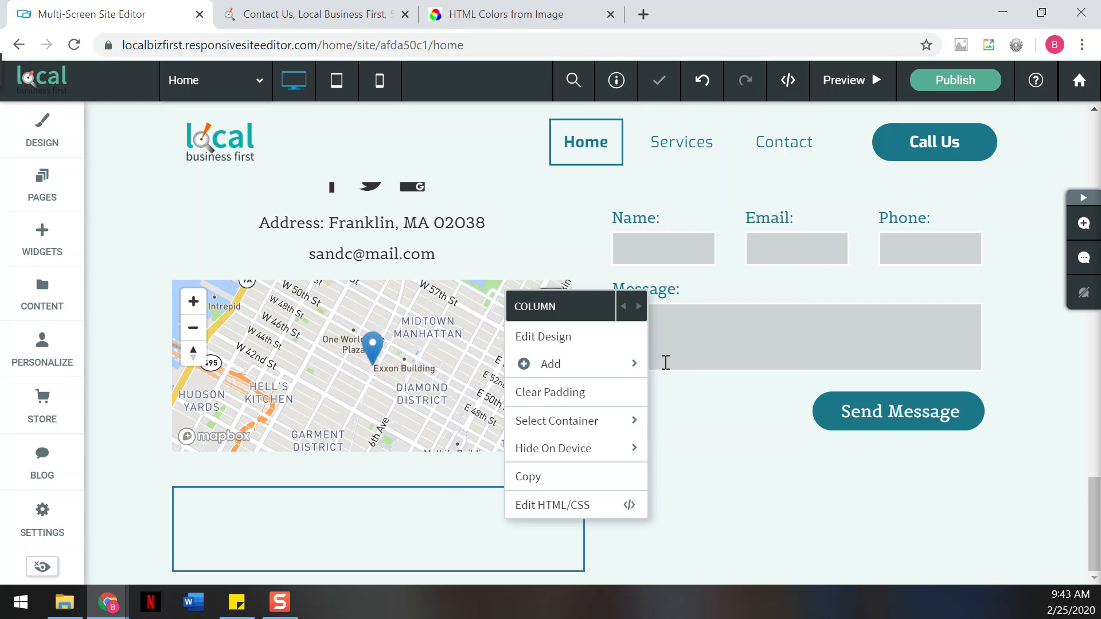
left_click(549, 539)
right_click(555, 514)
mouse_move(635, 337)
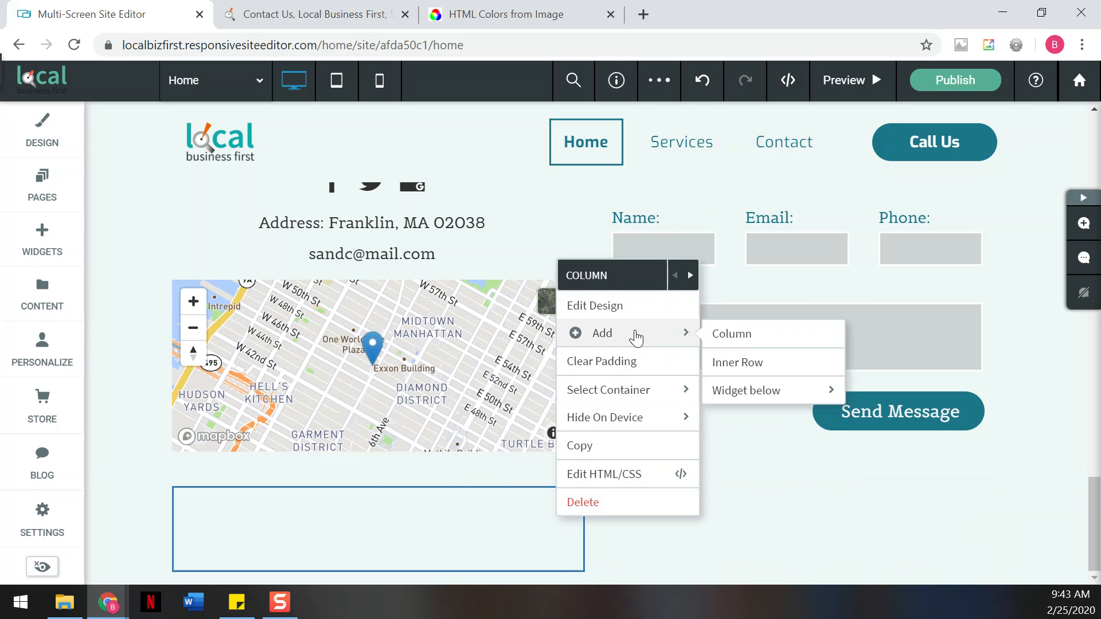
left_click(726, 334)
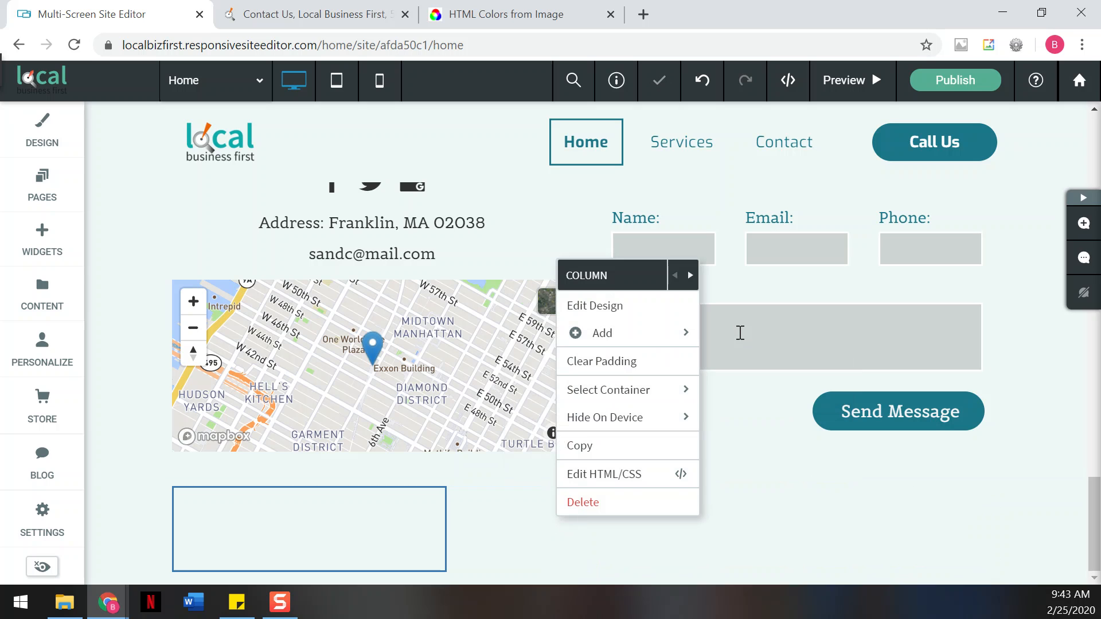
left_click(512, 524)
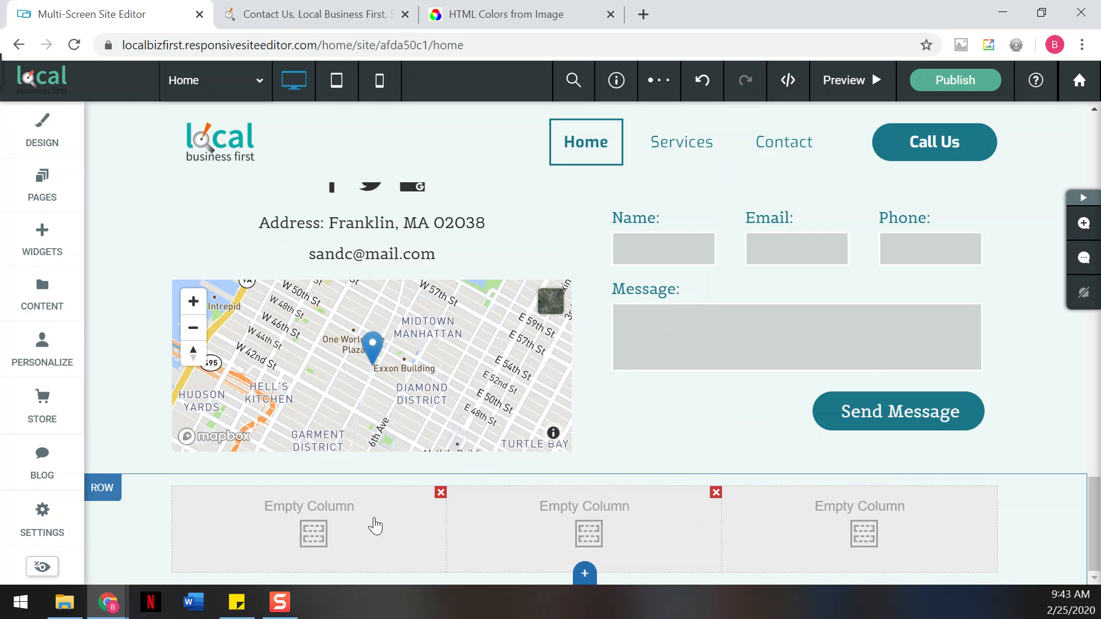
- Set the first footer column's background to the Local Business First logo image
left_click(315, 533)
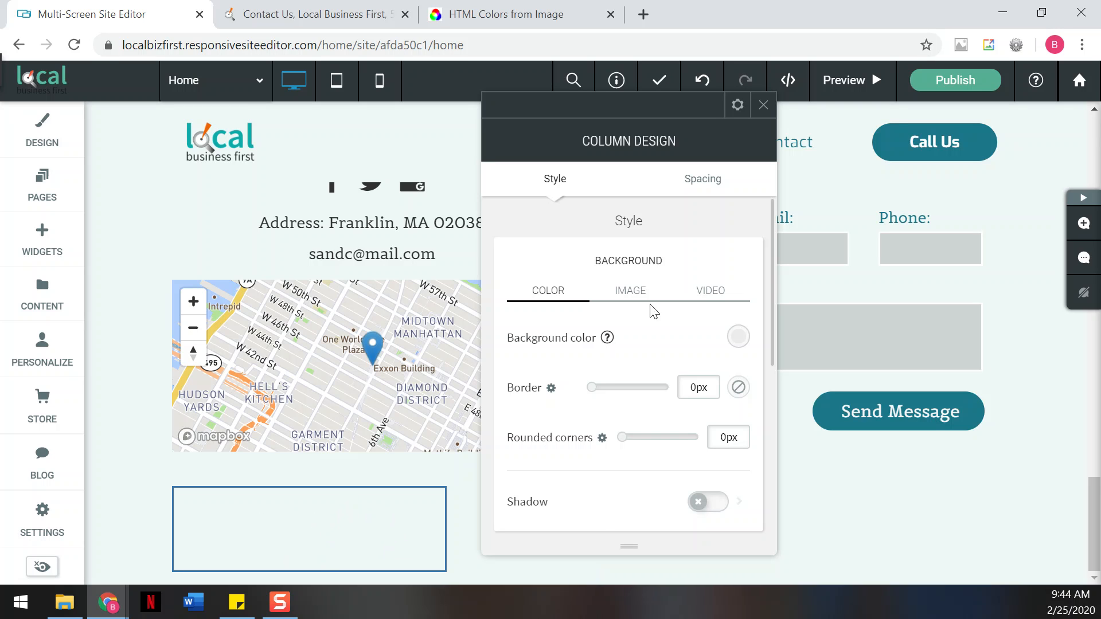
left_click(630, 290)
scroll(628, 295, "down", 2)
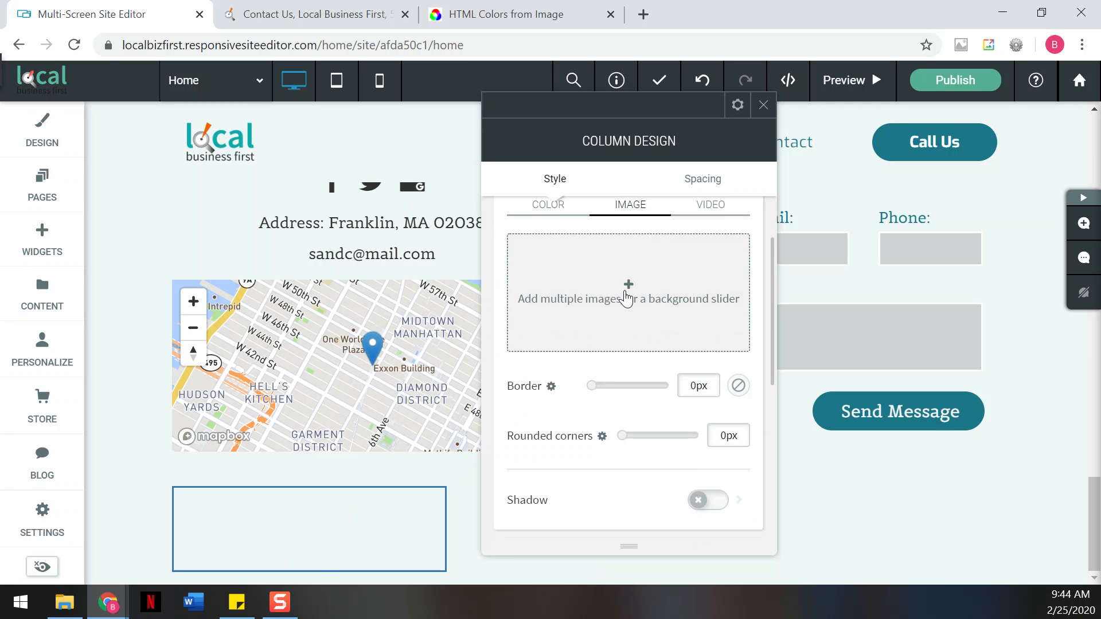
left_click(626, 299)
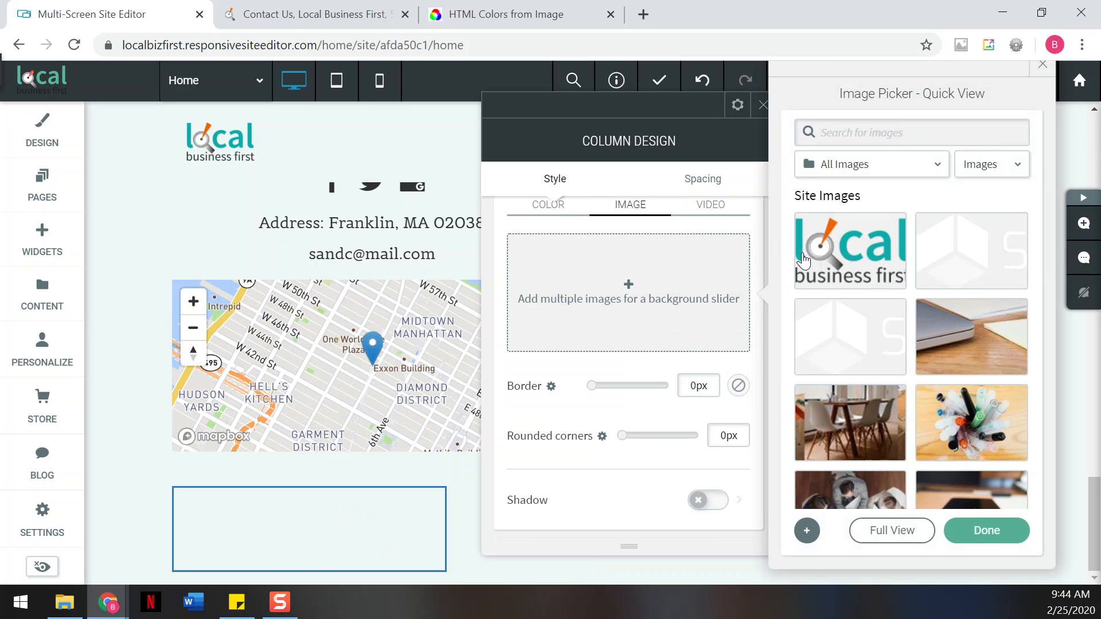
left_click(850, 253)
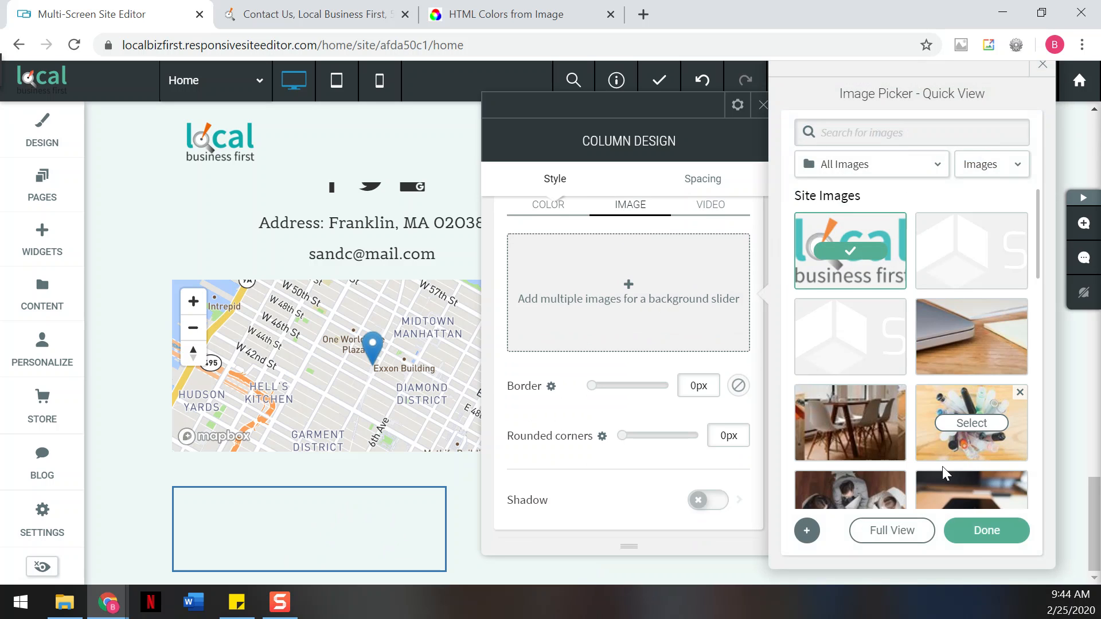
left_click(983, 528)
- Show the logo background as the full image, centred in the column
scroll(540, 434, "down", 3)
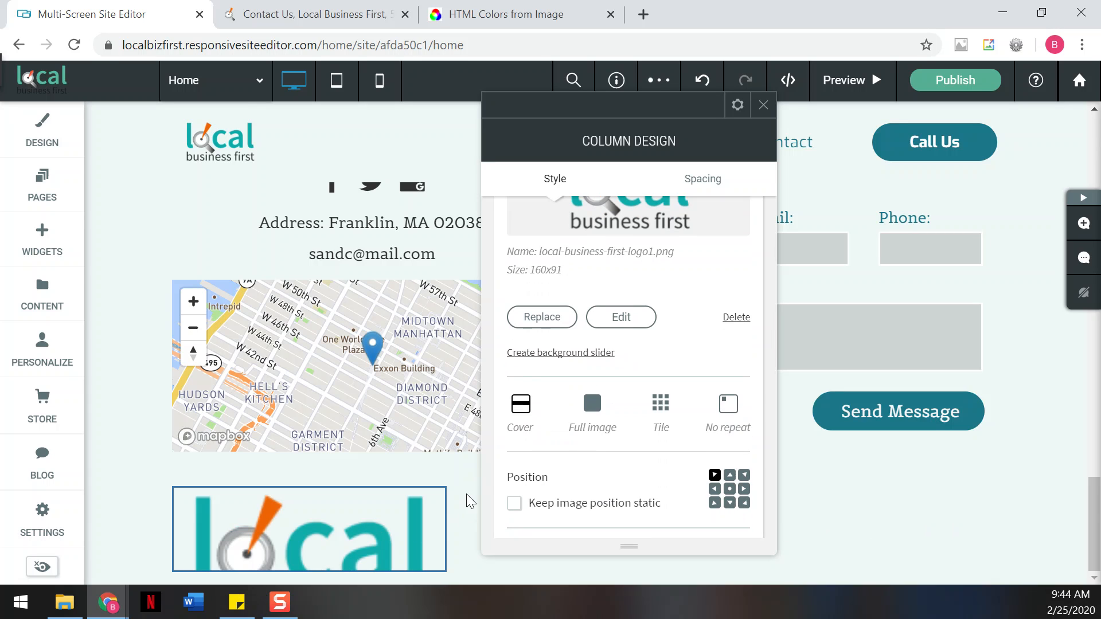
left_click(529, 410)
left_click(600, 414)
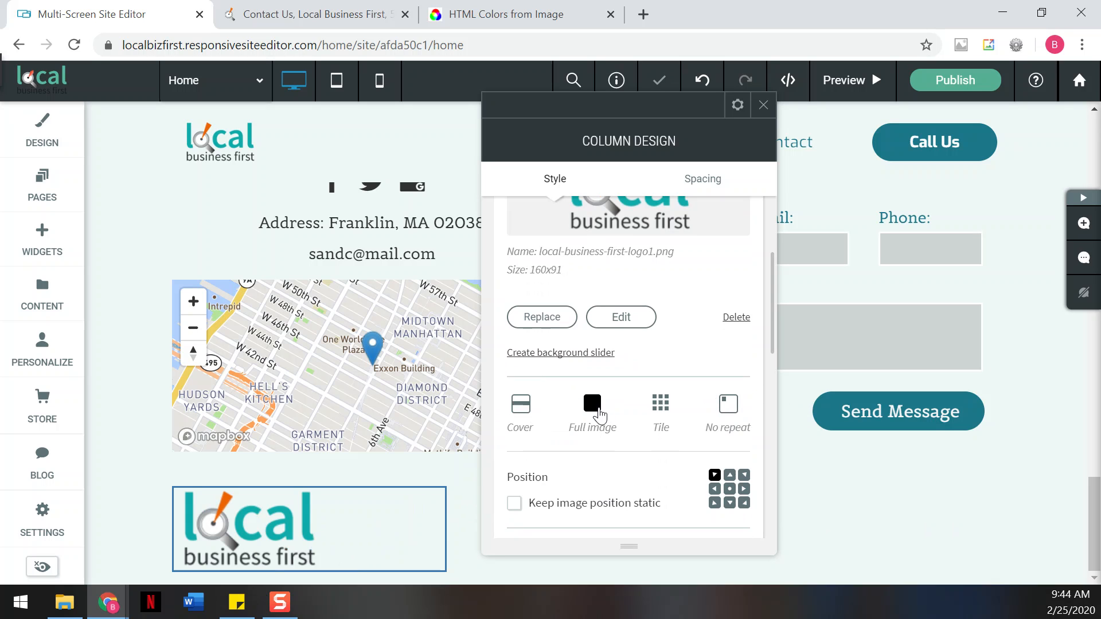
scroll(613, 476, "down", 3)
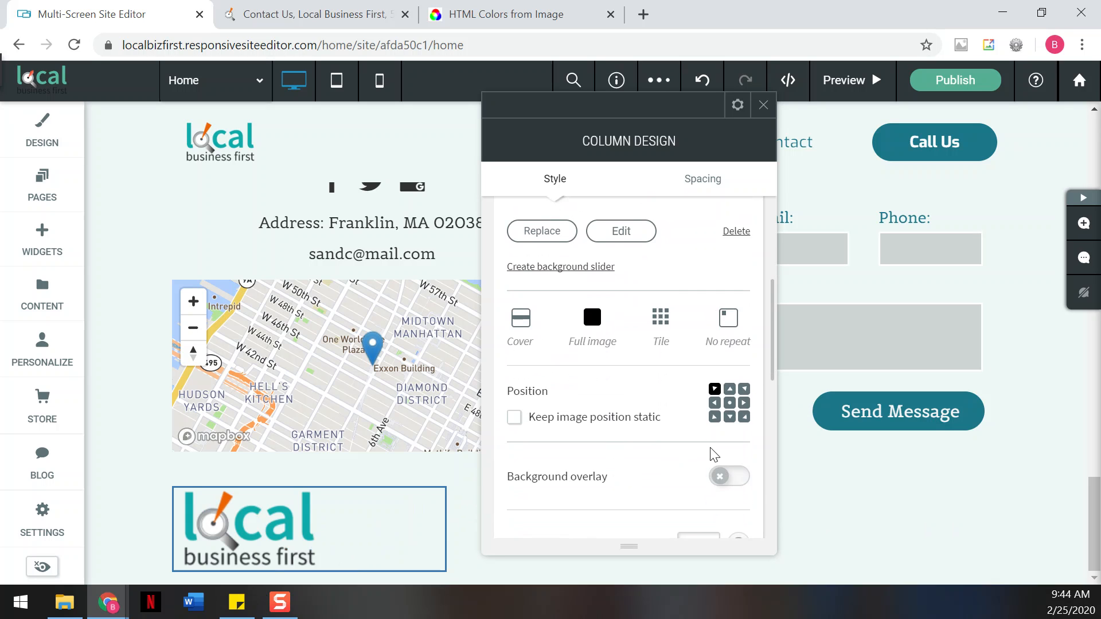
left_click(731, 403)
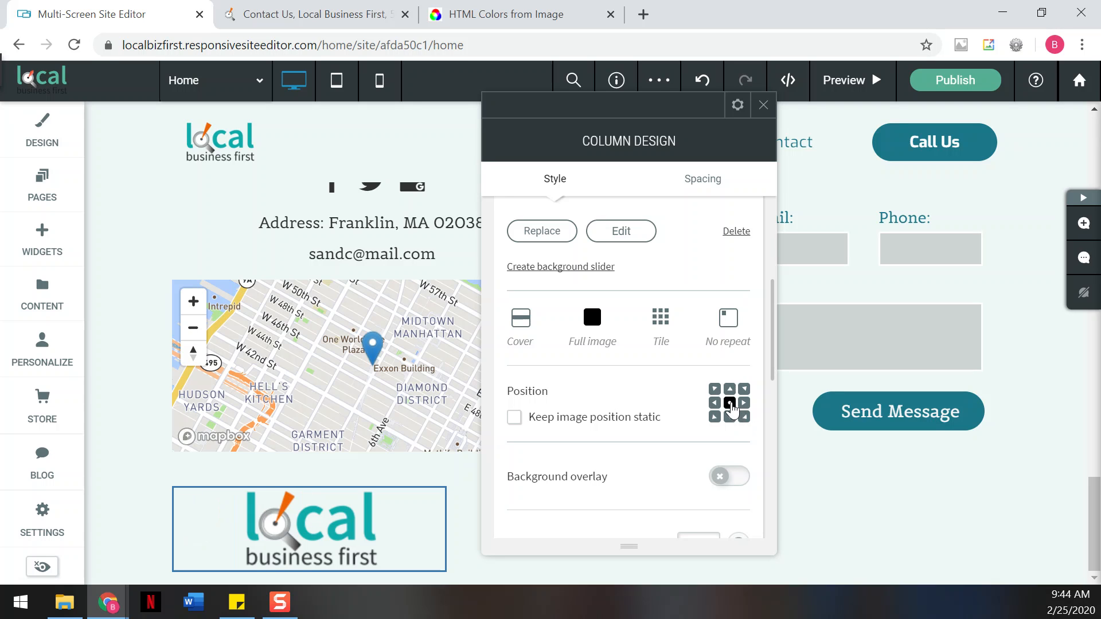
scroll(594, 454, "down", 3)
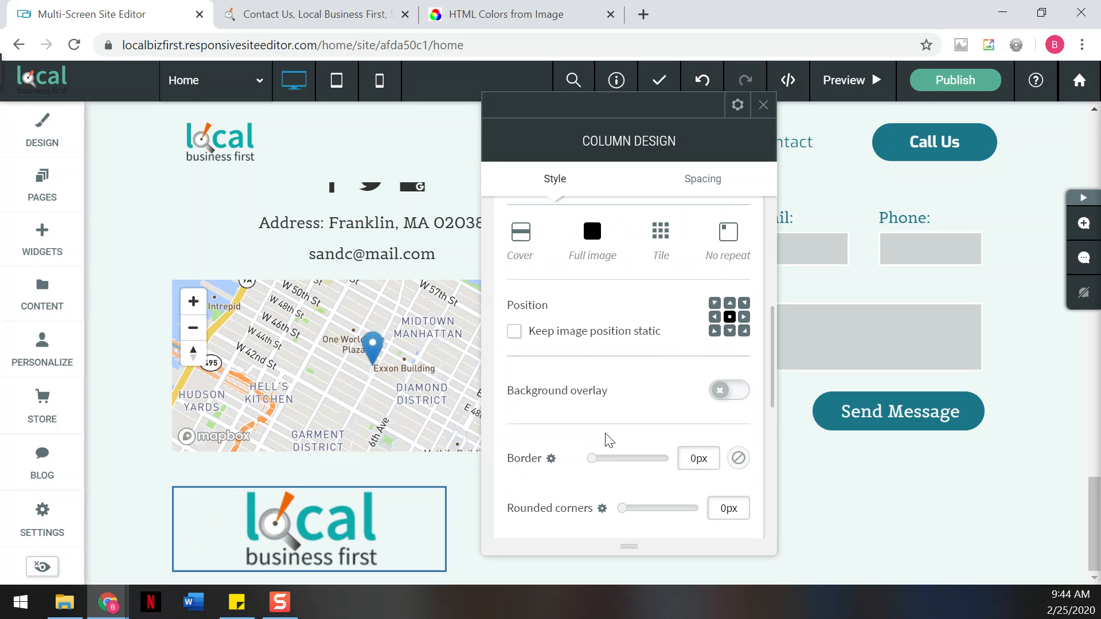
scroll(606, 441, "down", 3)
scroll(614, 442, "up", 5)
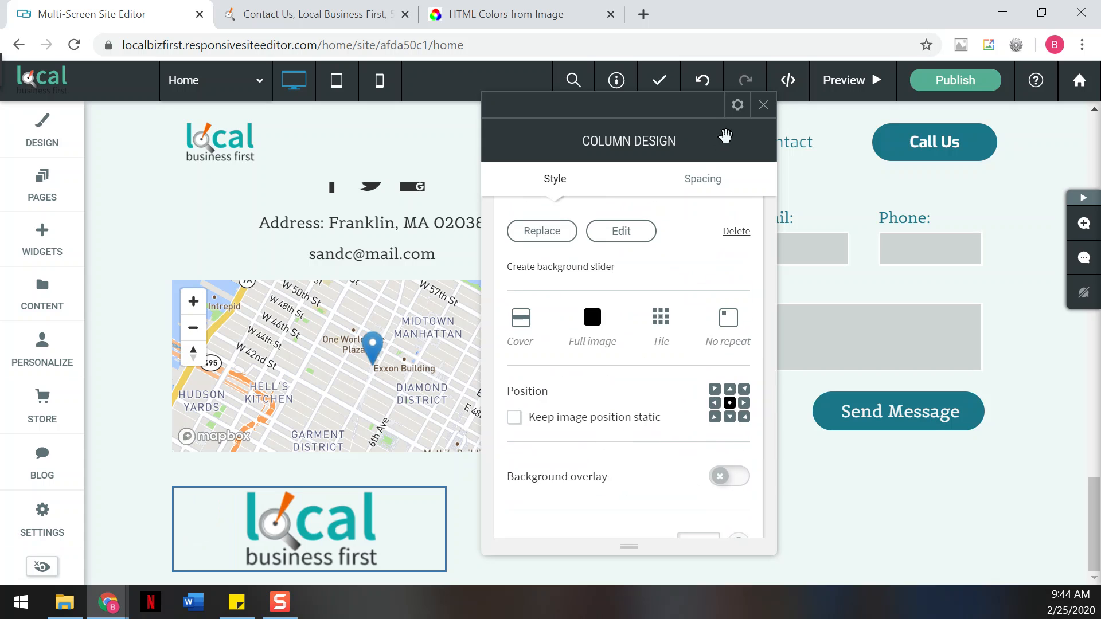
left_click(763, 105)
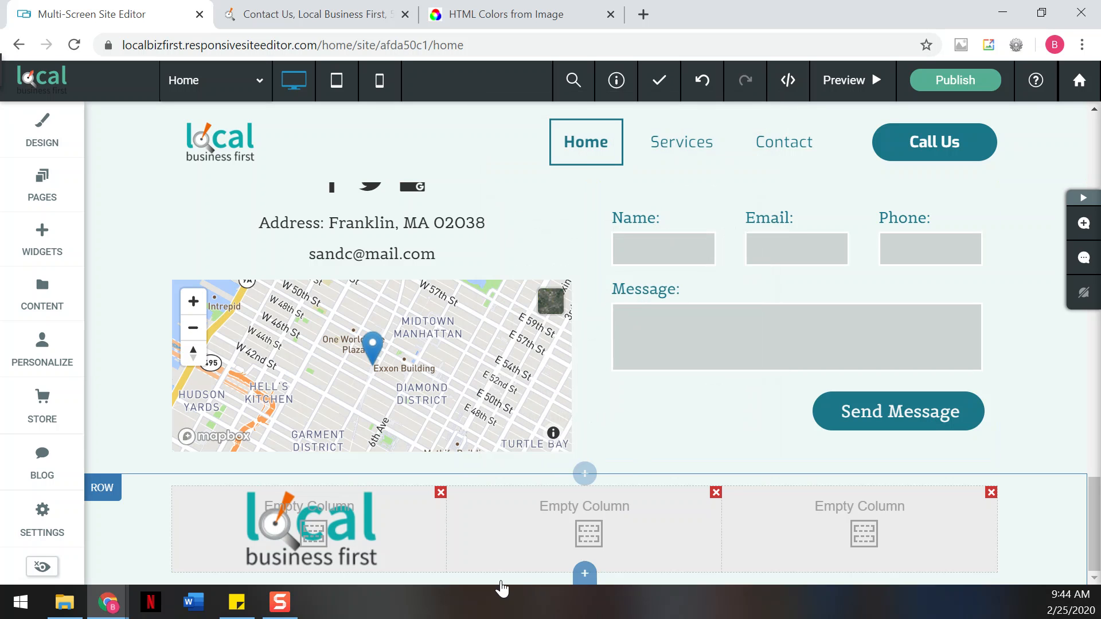
left_click(543, 519)
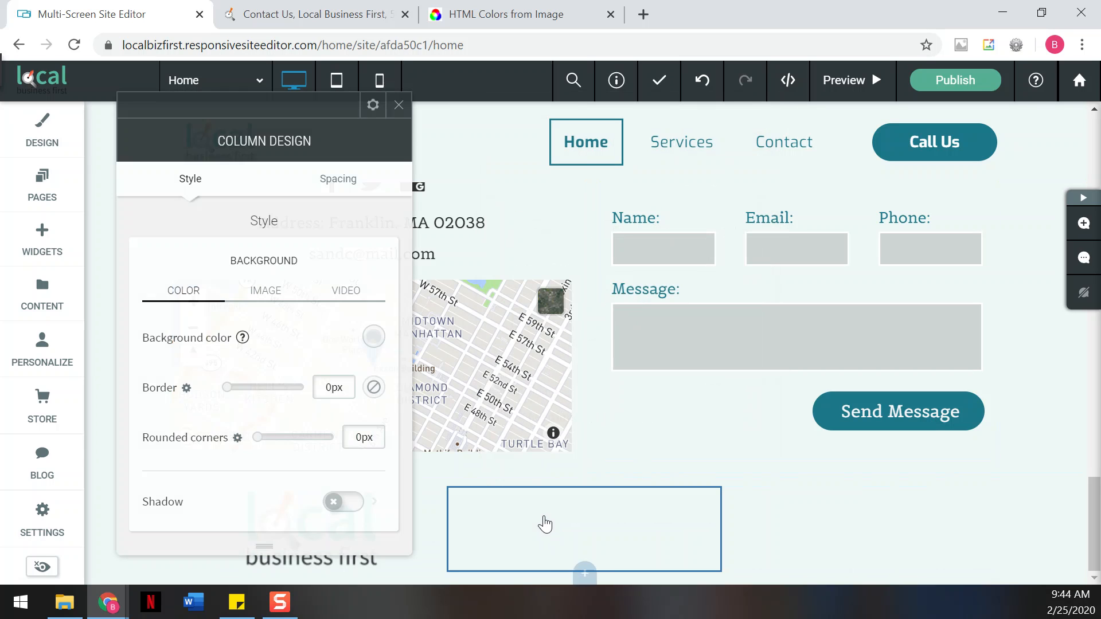
- Add a Text widget to the middle footer column and paste in the Areas We Serve text
left_click(399, 106)
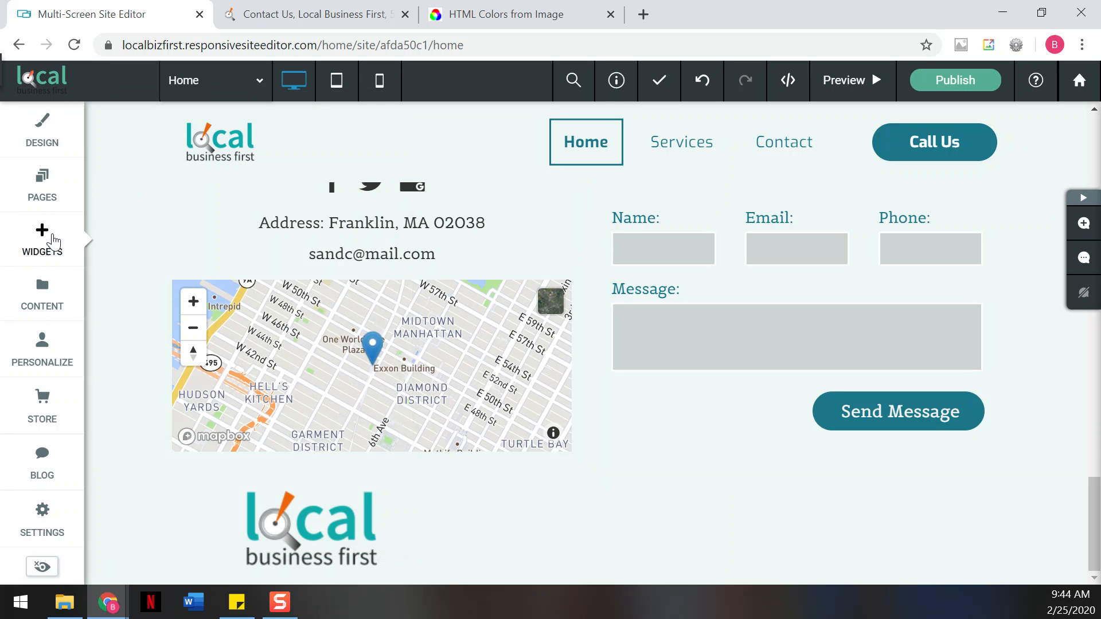
left_click(54, 241)
left_click_drag(152, 273, 593, 511)
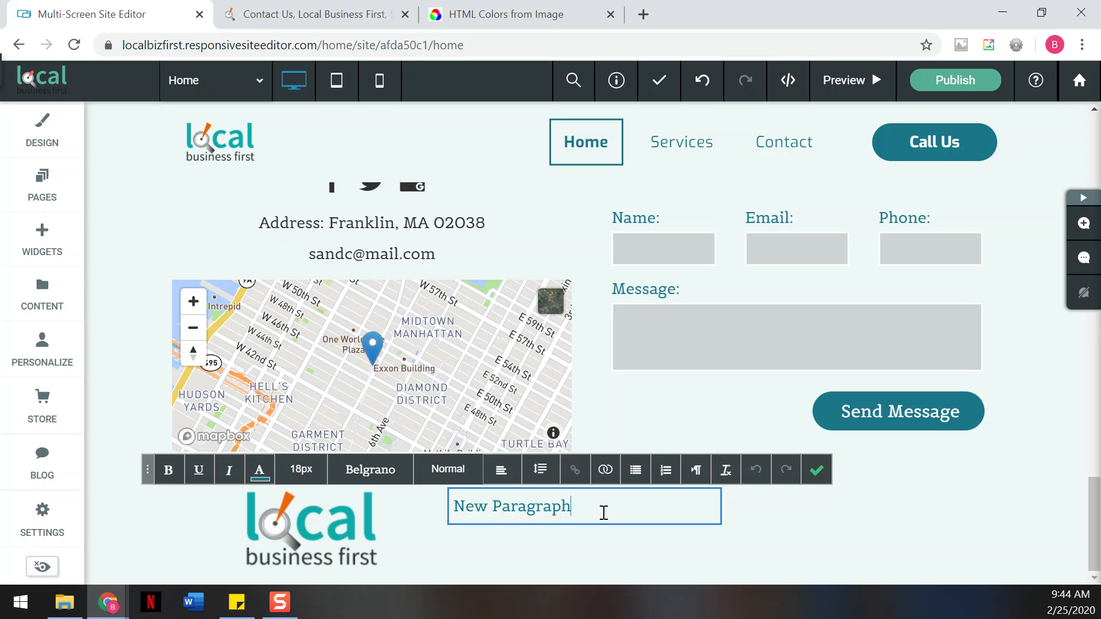
left_click_drag(602, 511, 457, 516)
type("Areas We Serve Situated in Franklin, MA, we serve local businesses in Metrowest Boston and the surrounding areas. Our services include responsive web design, search engine optimization (SEO), social media setup, and local directory submissions.")
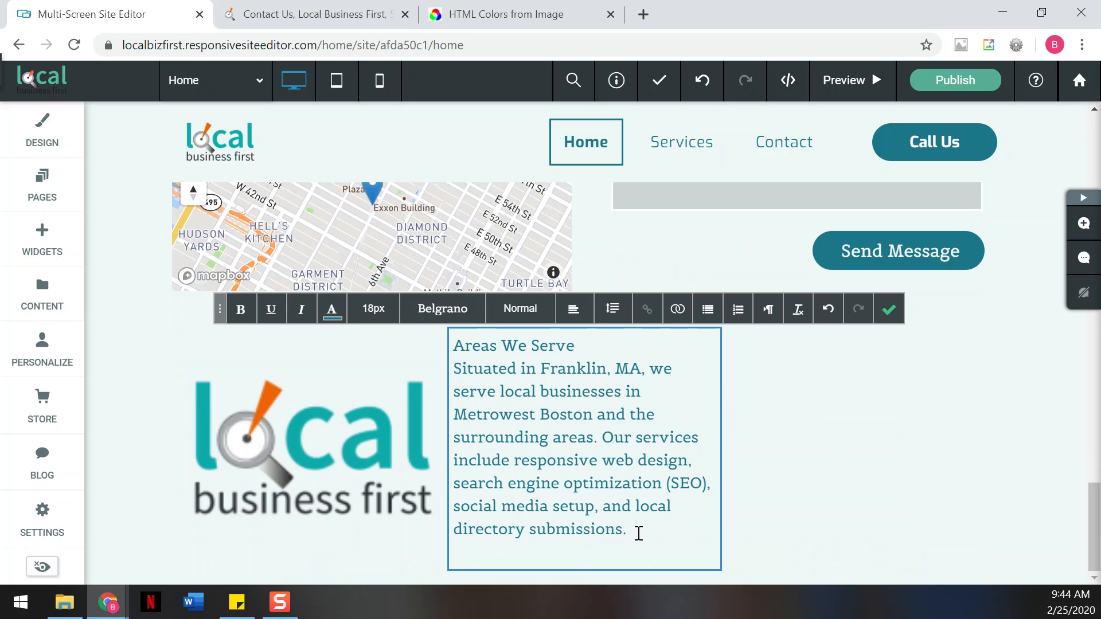
- Make the description under the Areas We Serve heading 11px dark text
left_click_drag(629, 524, 458, 365)
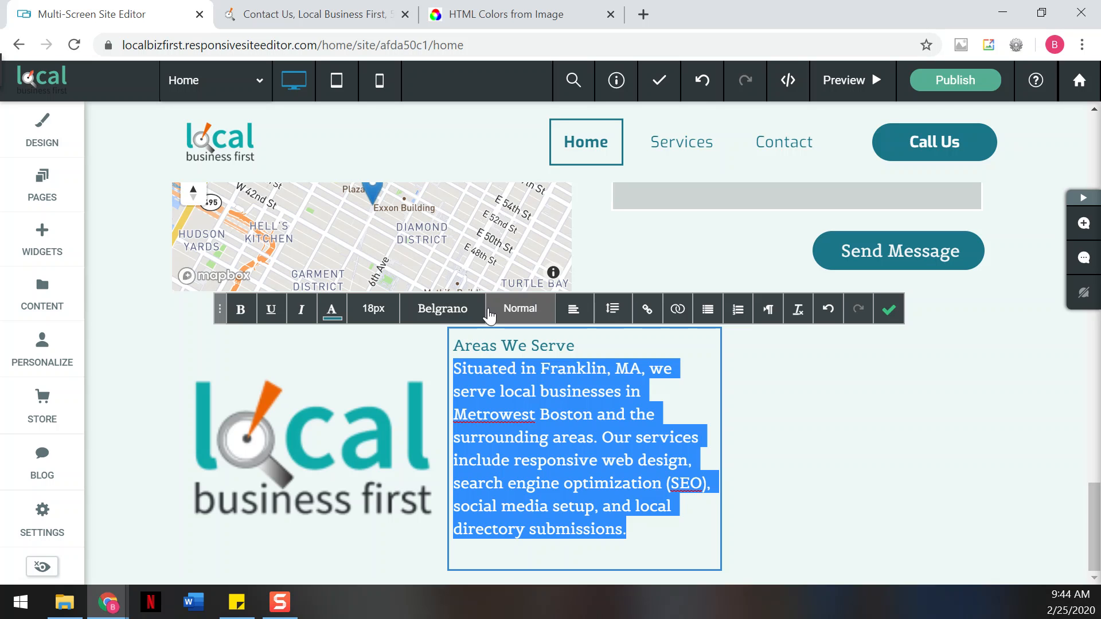
left_click(373, 309)
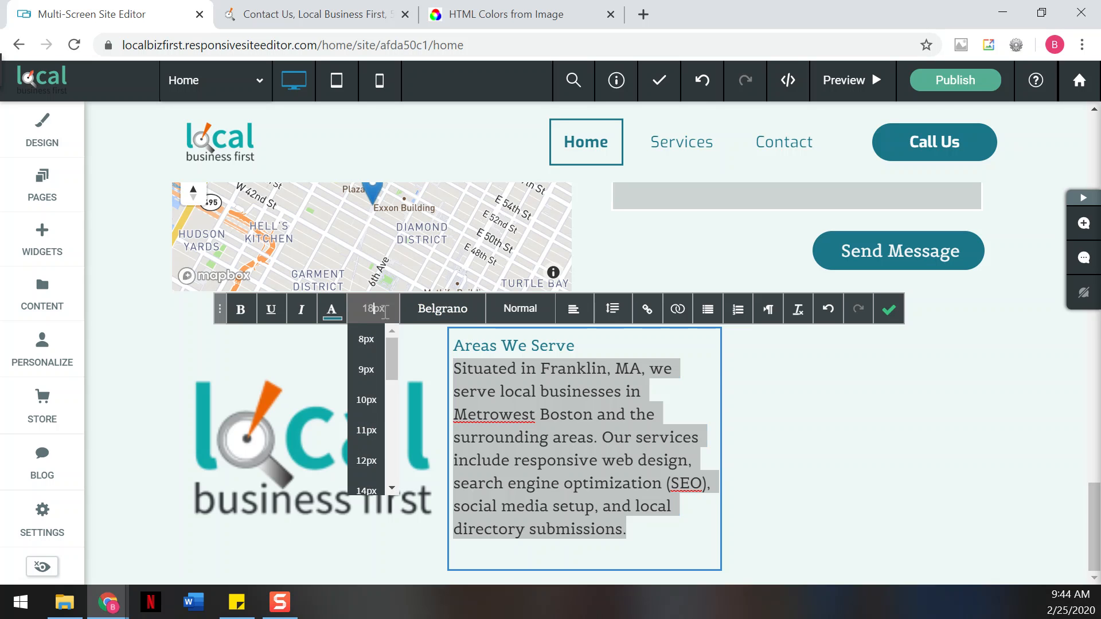
left_click(366, 344)
left_click(378, 401)
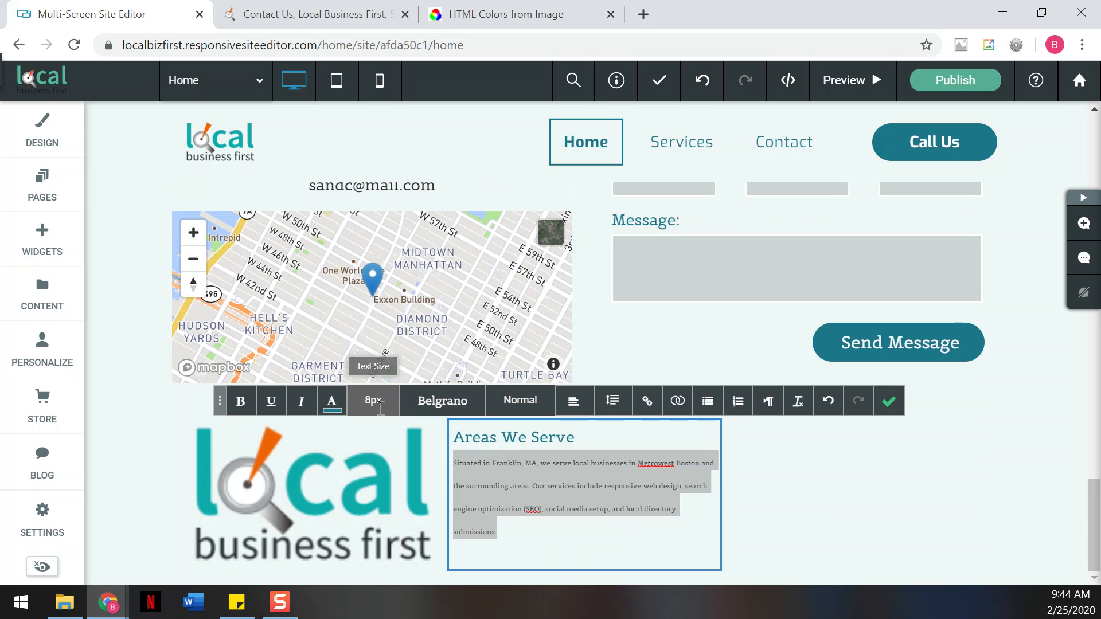
left_click(367, 523)
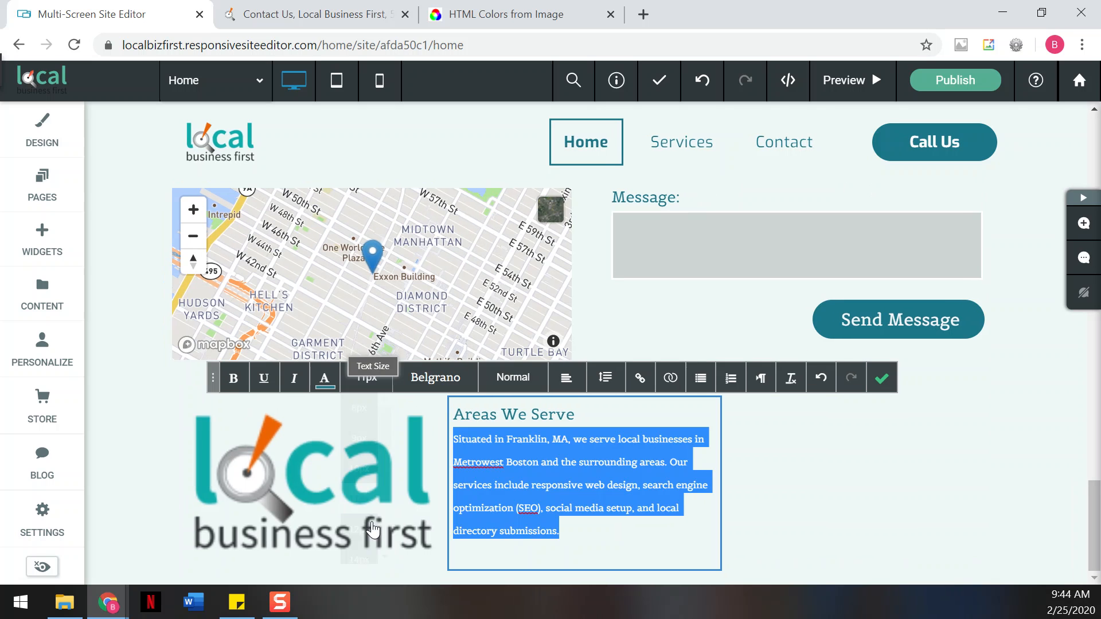
left_click(663, 531)
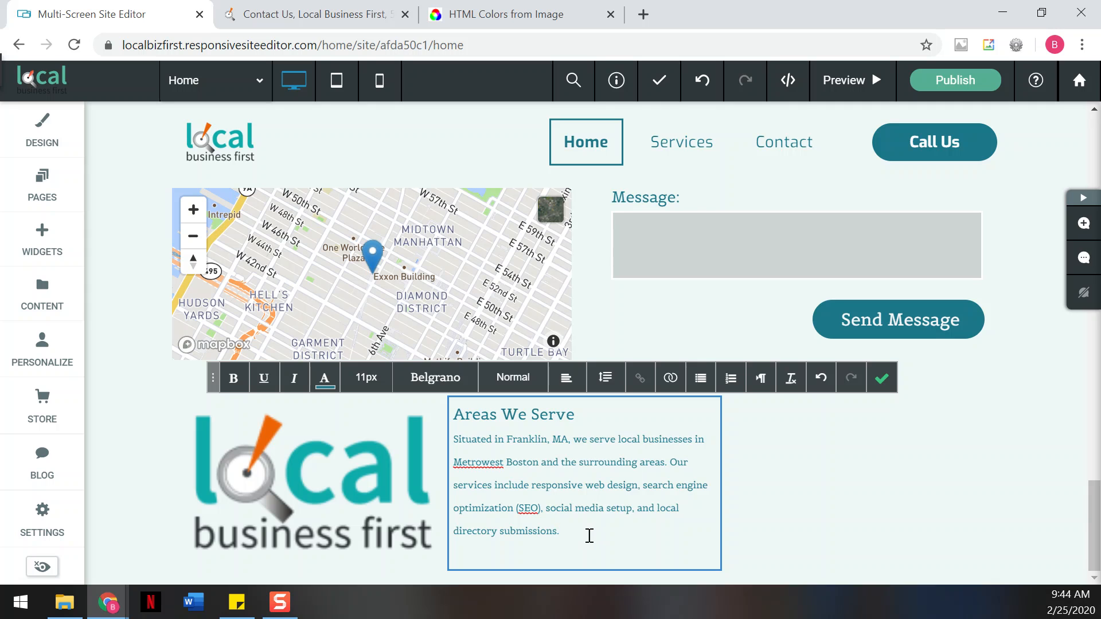
left_click_drag(588, 536, 442, 442)
left_click(325, 377)
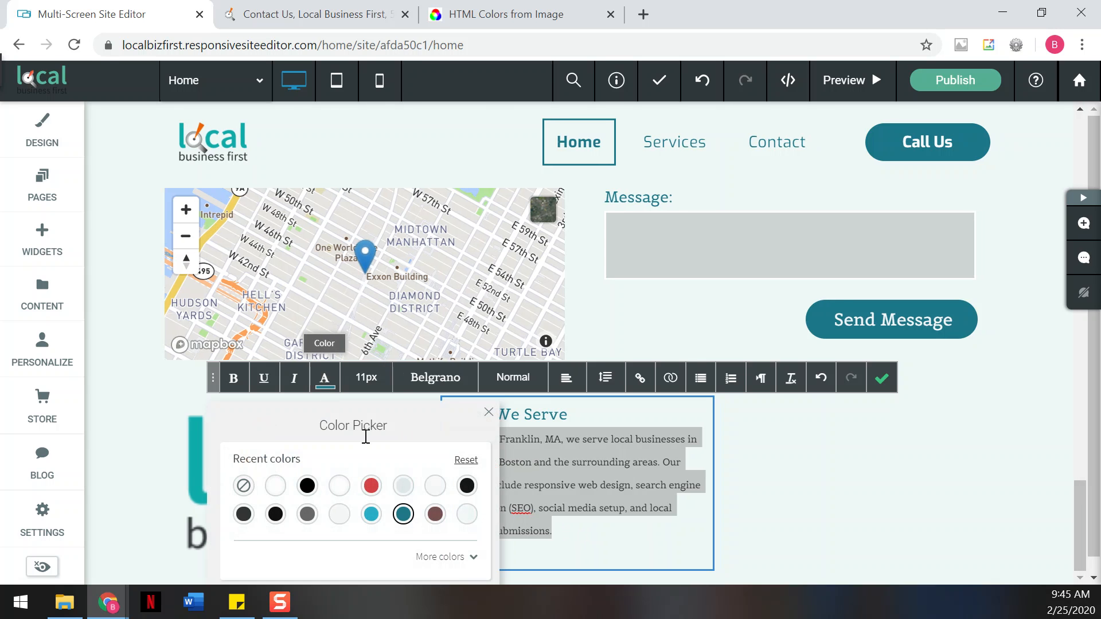
left_click(467, 486)
left_click(816, 516)
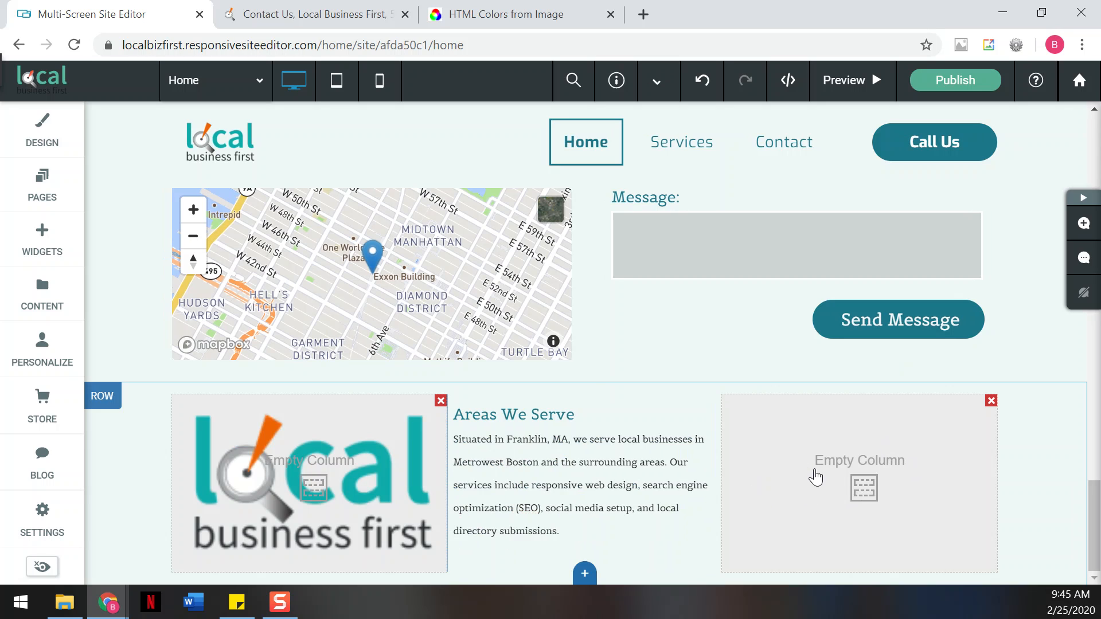
- Add a Text widget to the right footer column and paste in the Services list
left_click(57, 249)
left_click_drag(152, 281, 869, 456)
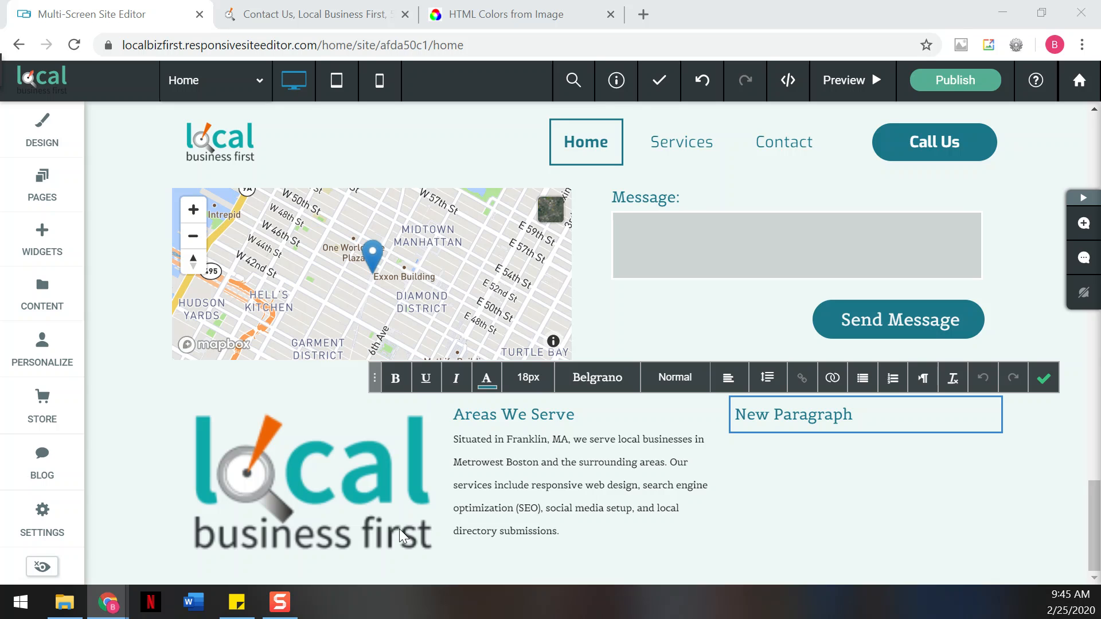
left_click_drag(894, 421, 719, 426)
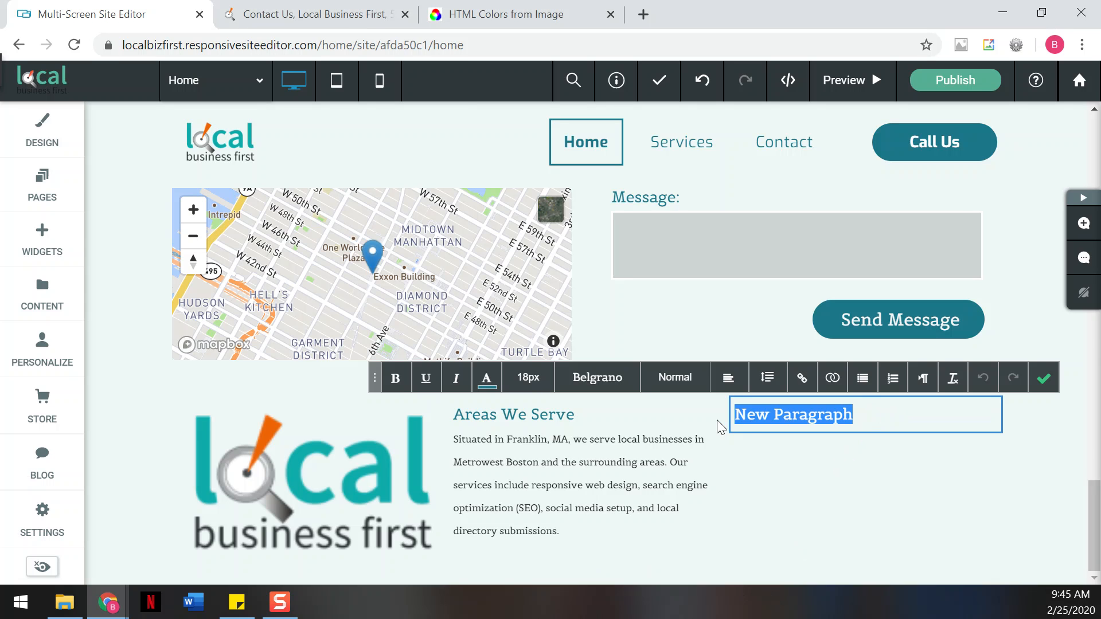
type("Services DIY Websites Website Design Services Search Engine Optimization Local Directory Submissions Social Media Optimization Local Directory Listings")
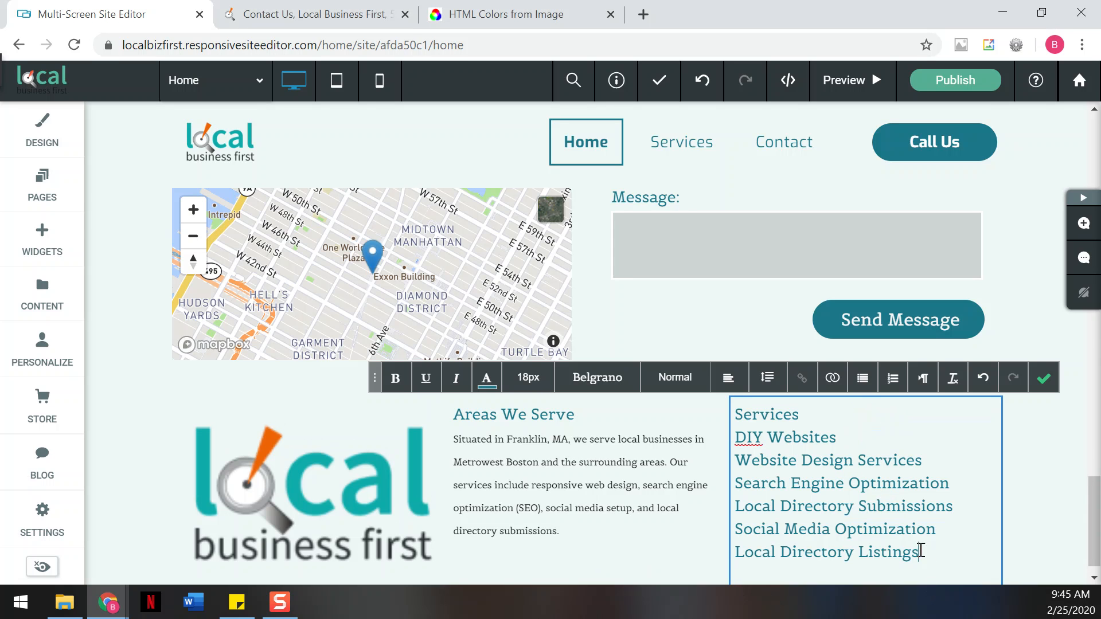
- Set the six service lines below the heading to 11px black text
left_click_drag(920, 550, 653, 441)
left_click(529, 377)
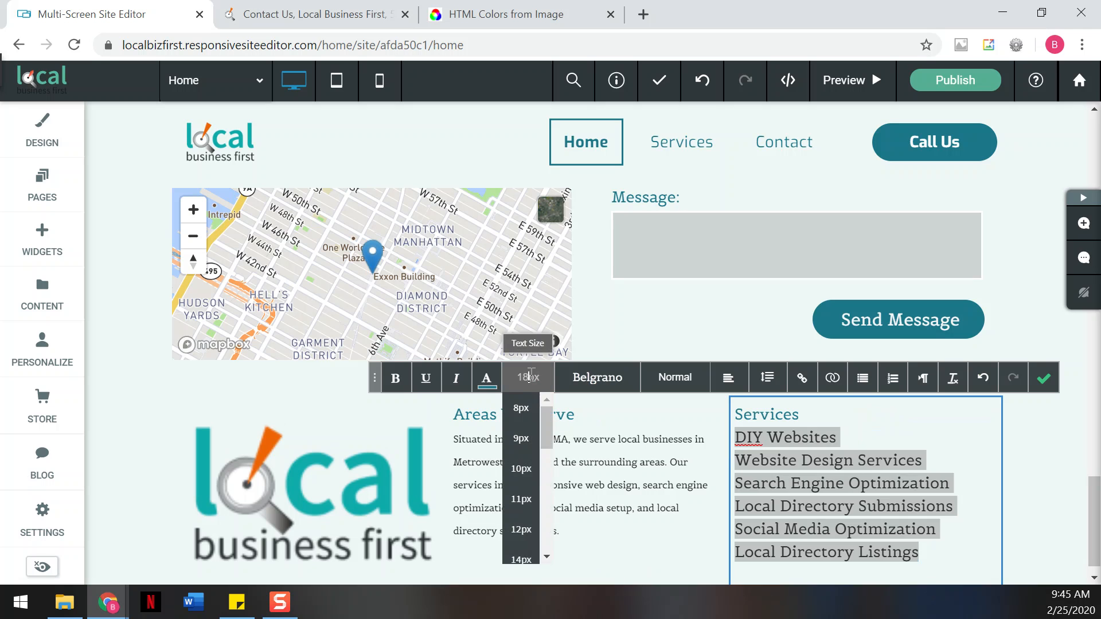
left_click(523, 505)
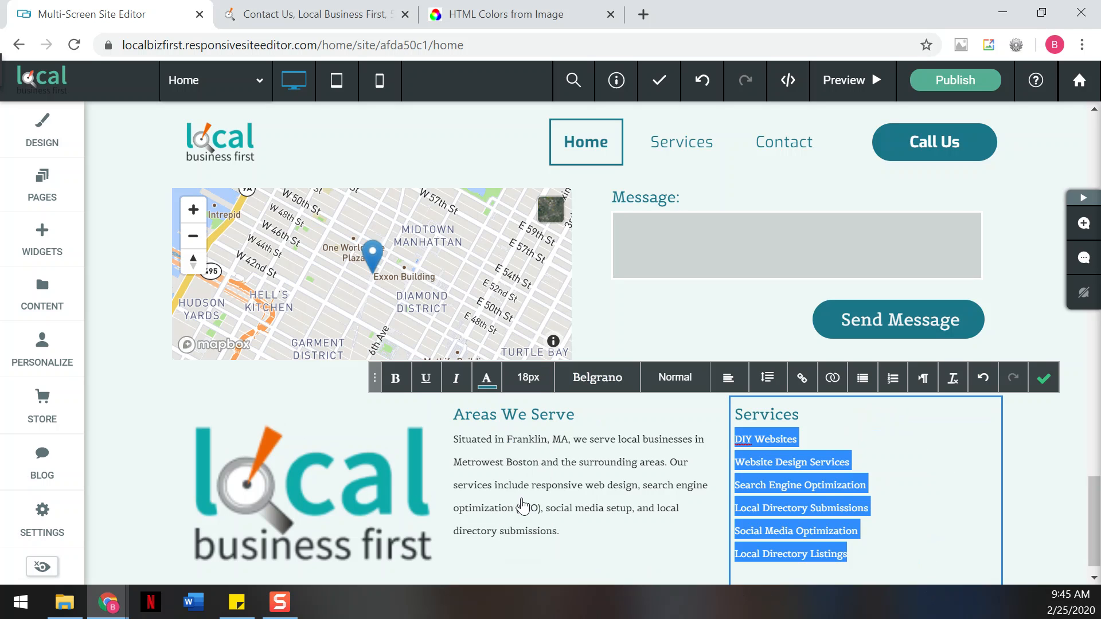
left_click(486, 377)
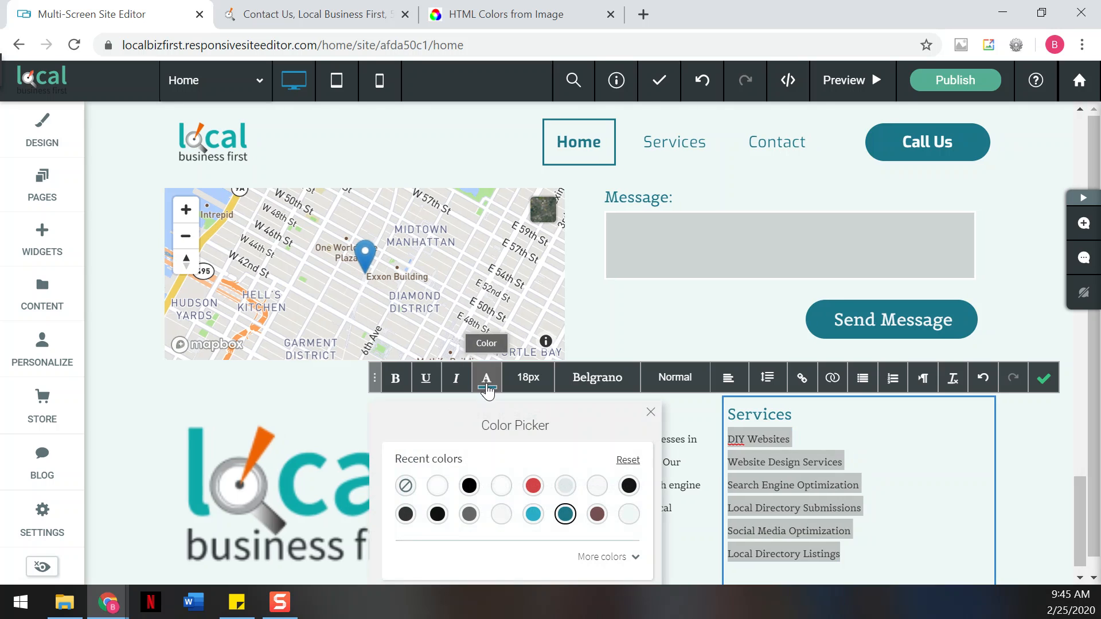
left_click(469, 485)
left_click(650, 412)
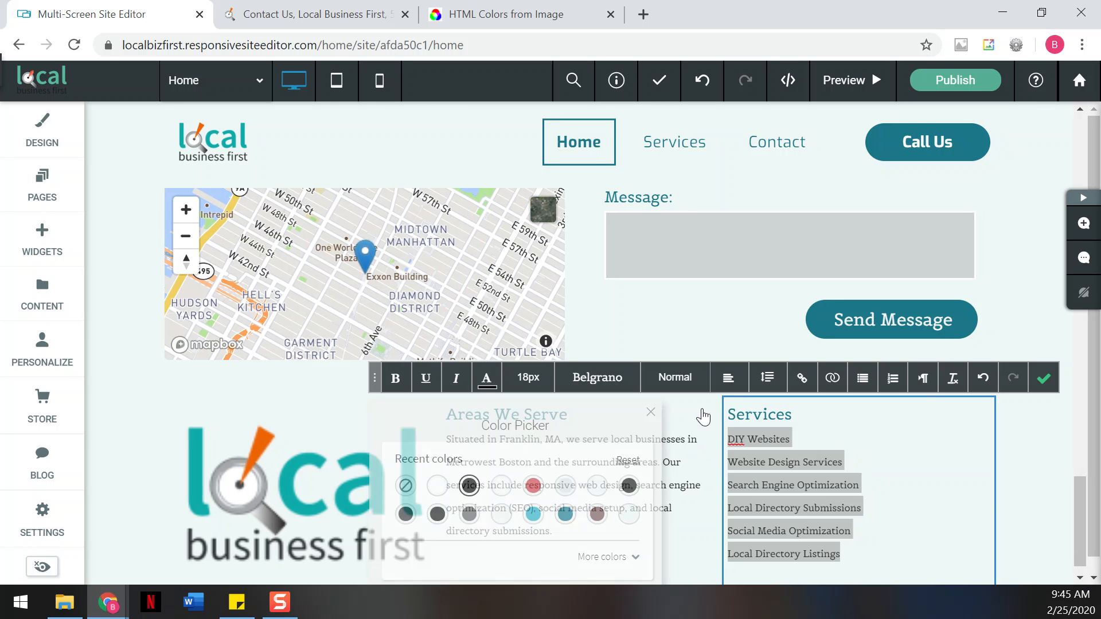
left_click(1052, 379)
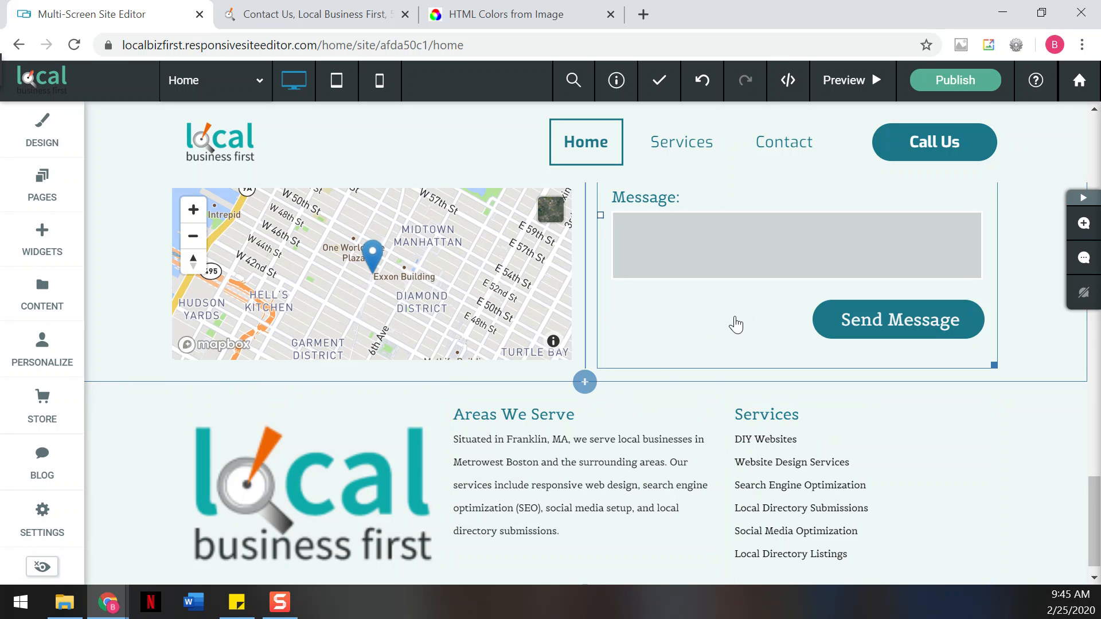
scroll(614, 479, "down", 1)
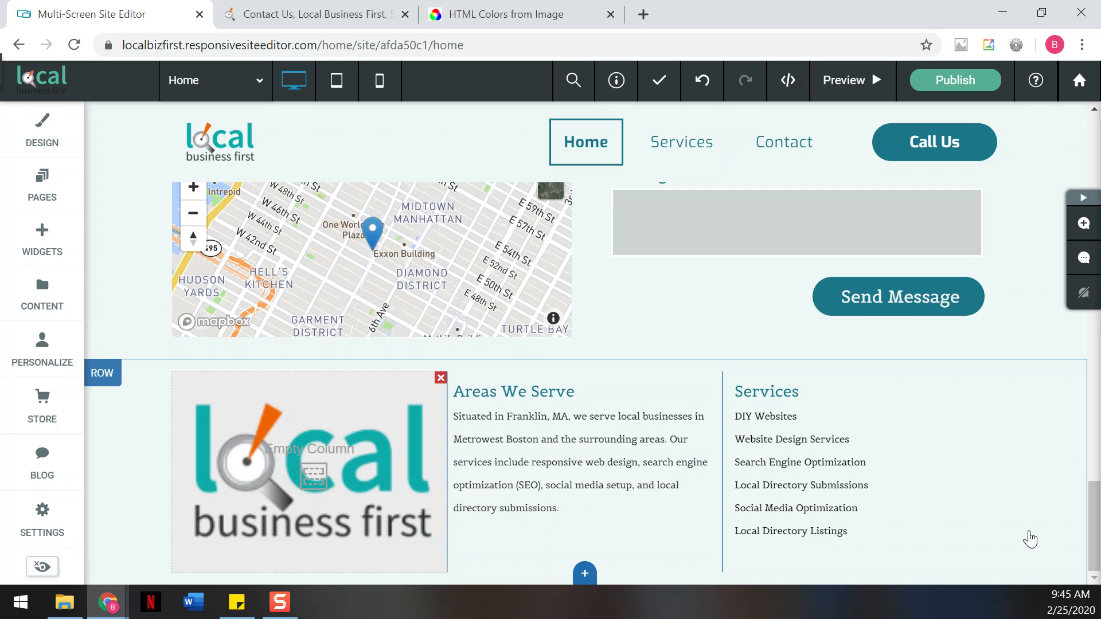
- Link the DIY Websites line in the Services list to an existing site page
left_click(777, 416)
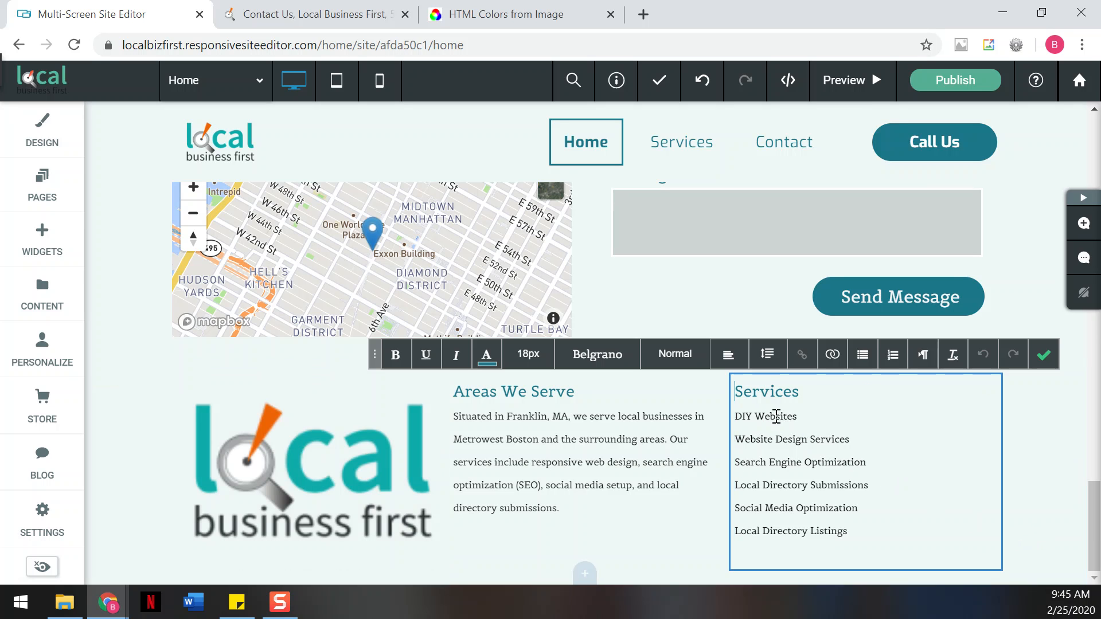
left_click_drag(797, 416, 739, 420)
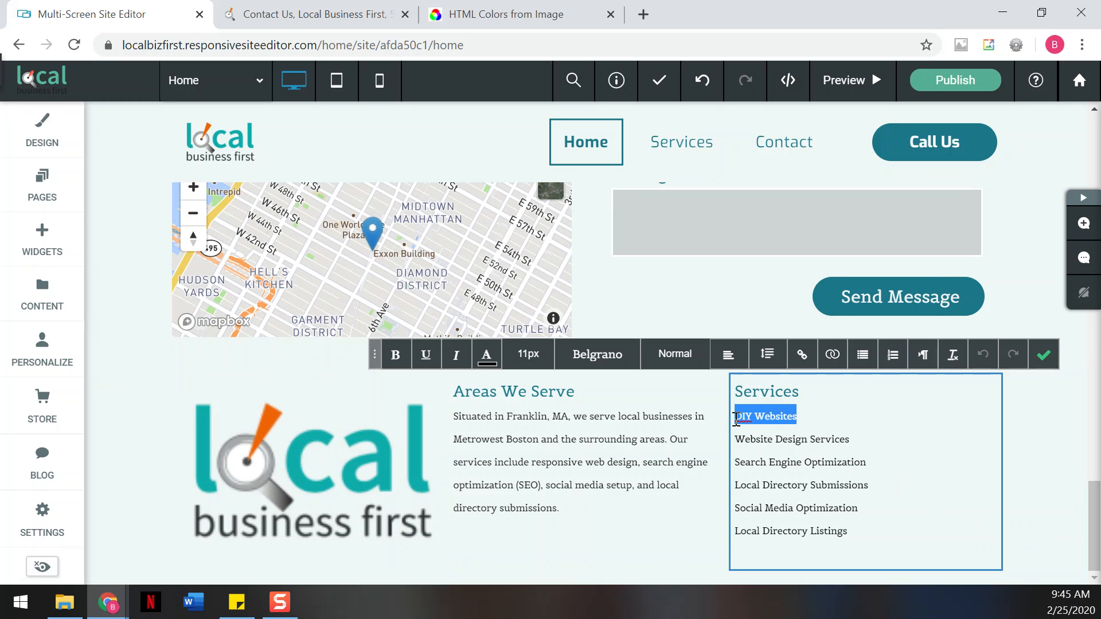
left_click(801, 355)
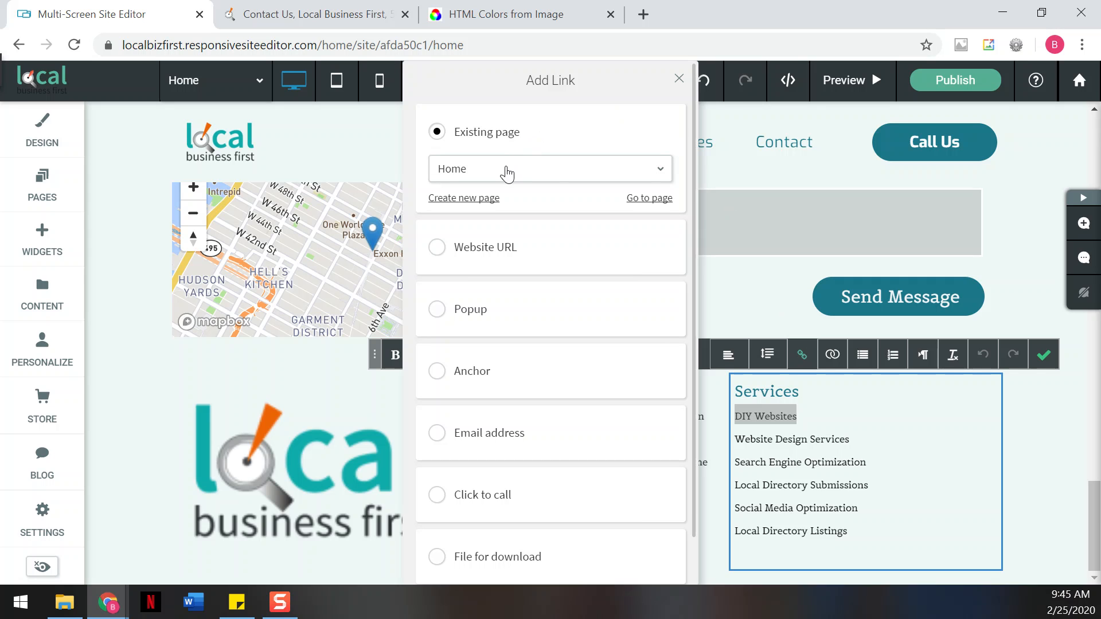
left_click(651, 170)
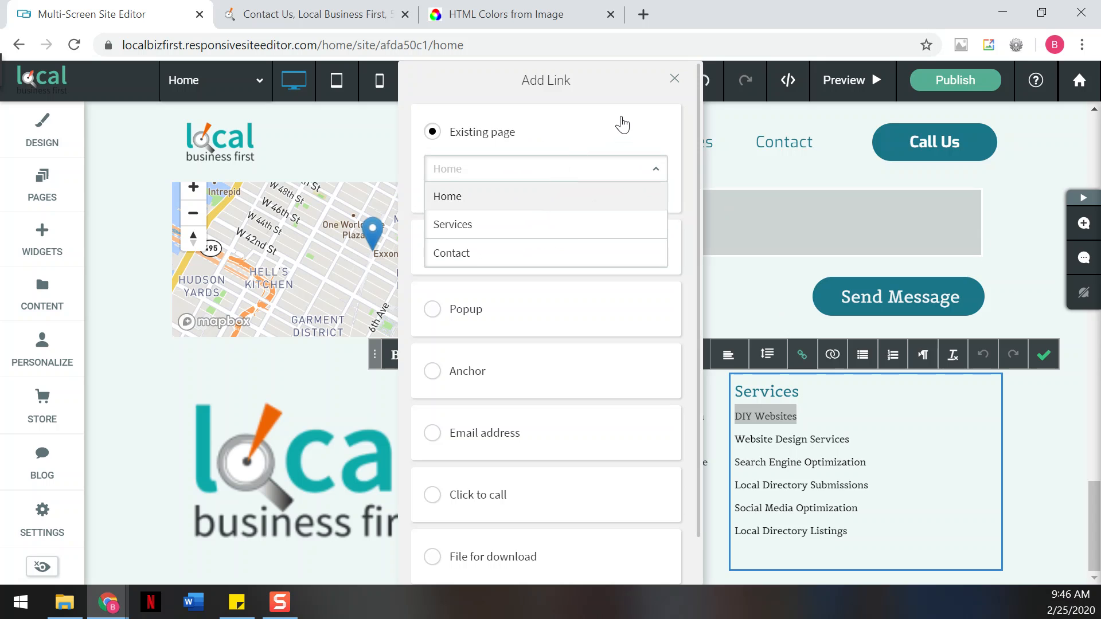
left_click(673, 81)
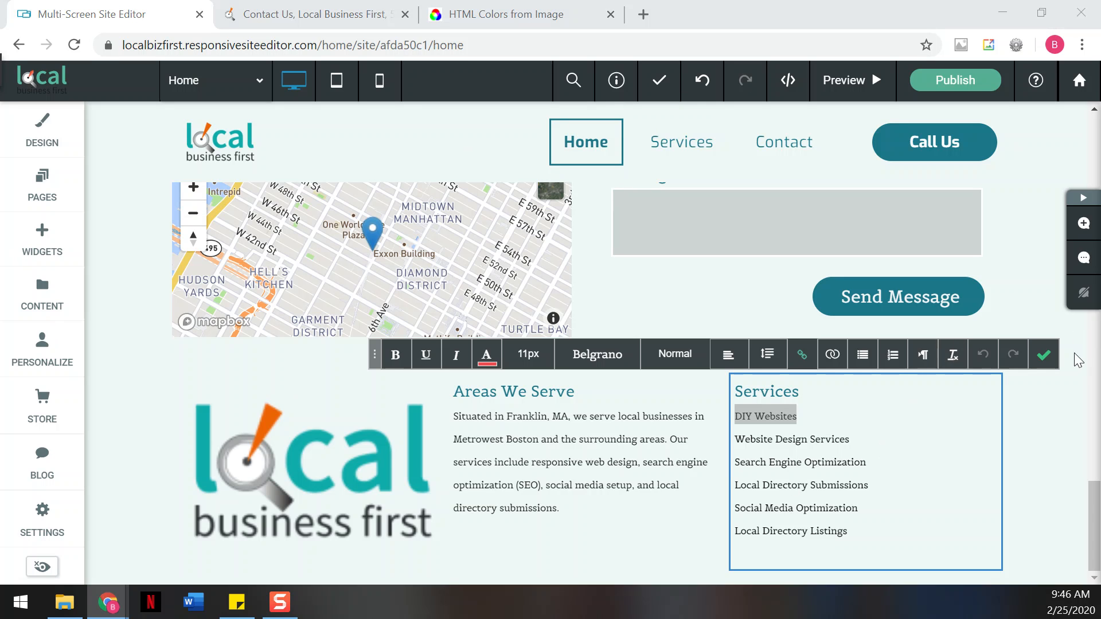
left_click(1043, 355)
scroll(1053, 366, "up", 2)
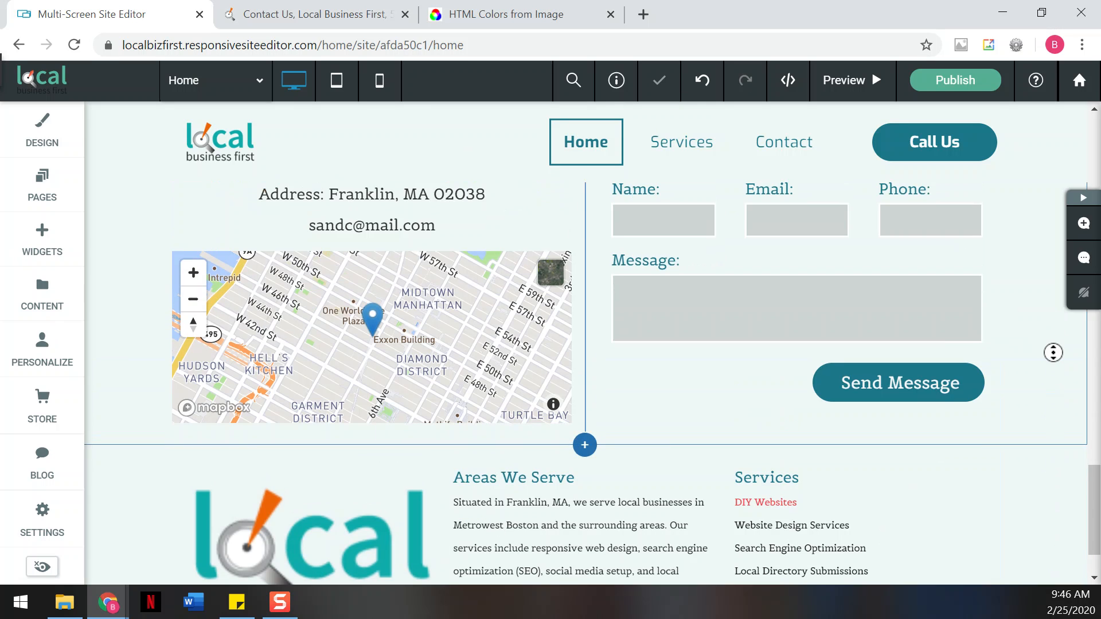